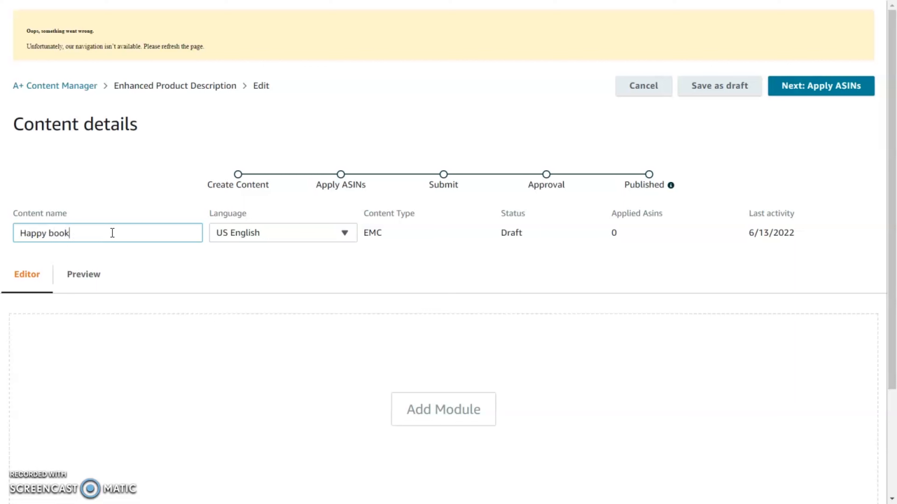
Finish naming the content "Happy book" and open the selection of modules to add
{"action": "left_click", "coordinate": [120, 297]}
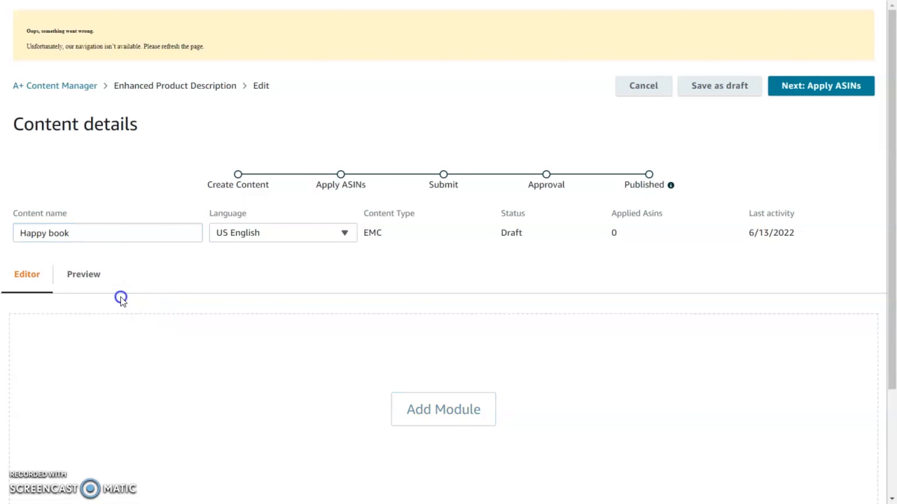
{"action": "scroll", "coordinate": [168, 396], "scroll_direction": "down", "scroll_amount": 3}
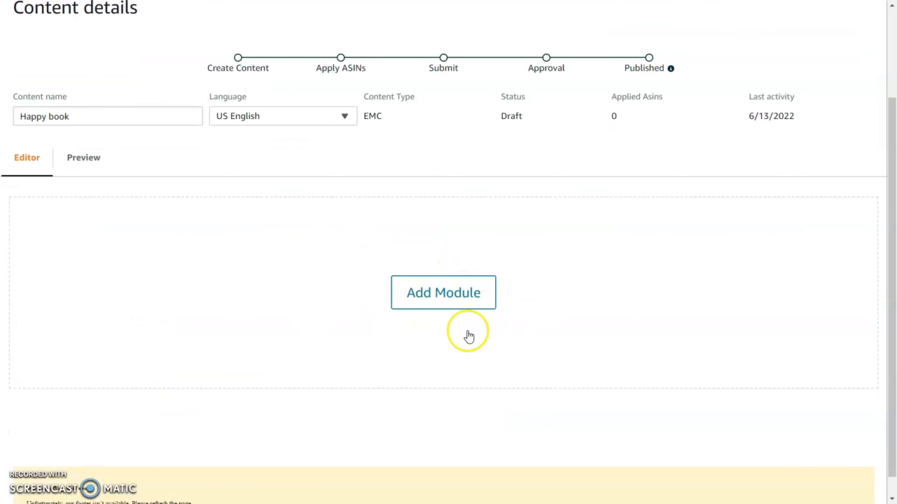
{"action": "left_click", "coordinate": [474, 286]}
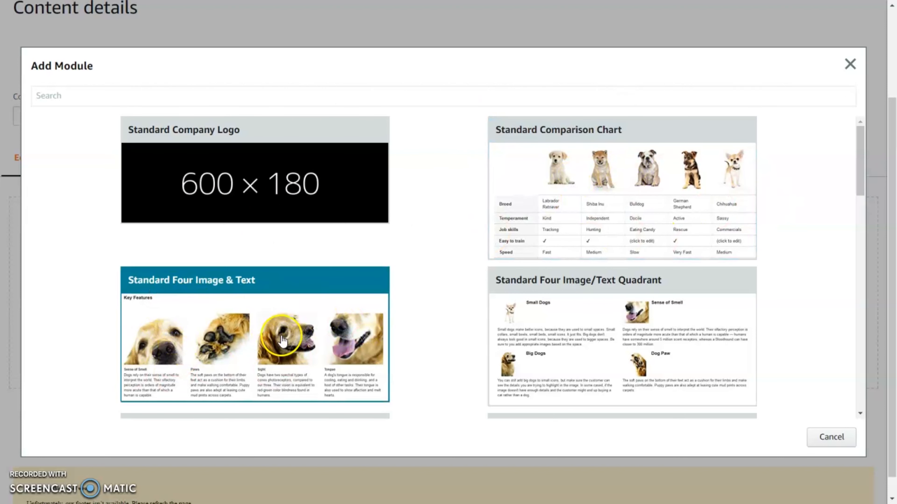
Look through the available A+ content module layouts and their image and text arrangements
{"action": "scroll", "coordinate": [600, 346], "scroll_direction": "down", "scroll_amount": 7}
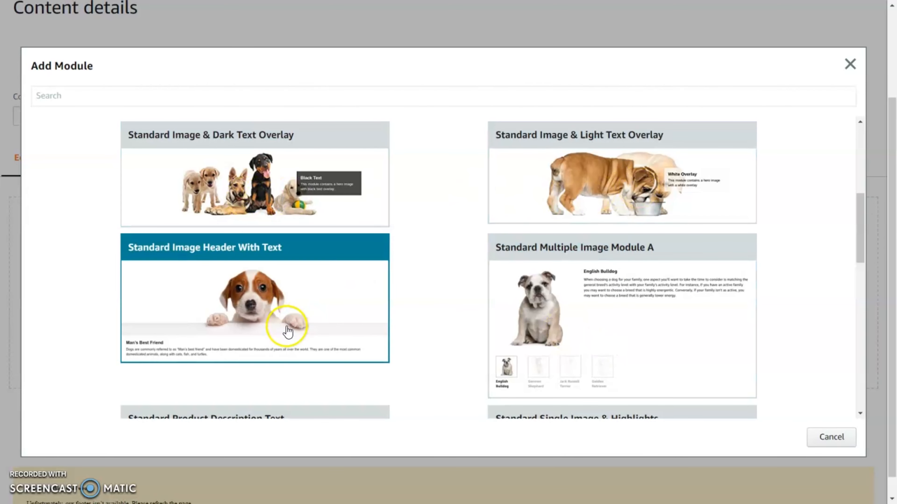
{"action": "scroll", "coordinate": [622, 327], "scroll_direction": "down", "scroll_amount": 5}
{"action": "scroll", "coordinate": [624, 327], "scroll_direction": "down", "scroll_amount": 1}
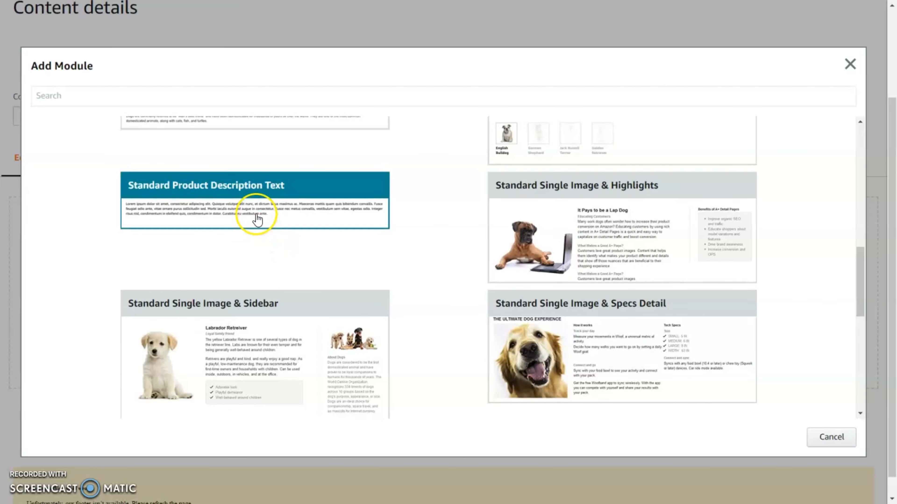
{"action": "scroll", "coordinate": [602, 235], "scroll_direction": "down", "scroll_amount": 1}
{"action": "scroll", "coordinate": [602, 235], "scroll_direction": "down", "scroll_amount": 3}
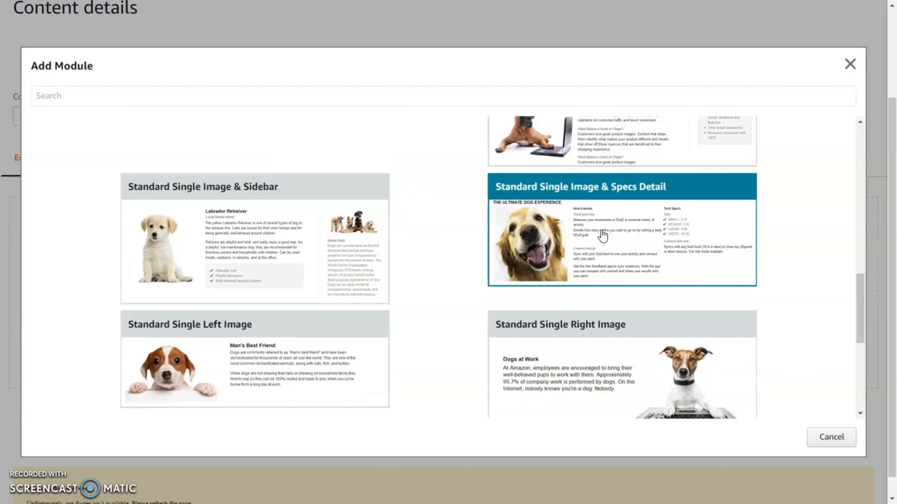
{"action": "scroll", "coordinate": [603, 235], "scroll_direction": "down", "scroll_amount": 6}
{"action": "scroll", "coordinate": [593, 282], "scroll_direction": "down", "scroll_amount": 2}
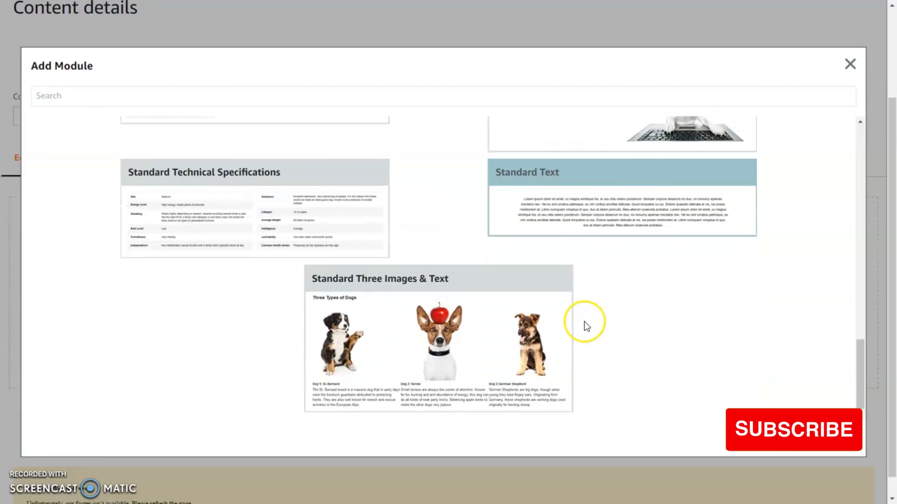
{"action": "scroll", "coordinate": [586, 350], "scroll_direction": "up", "scroll_amount": 20}
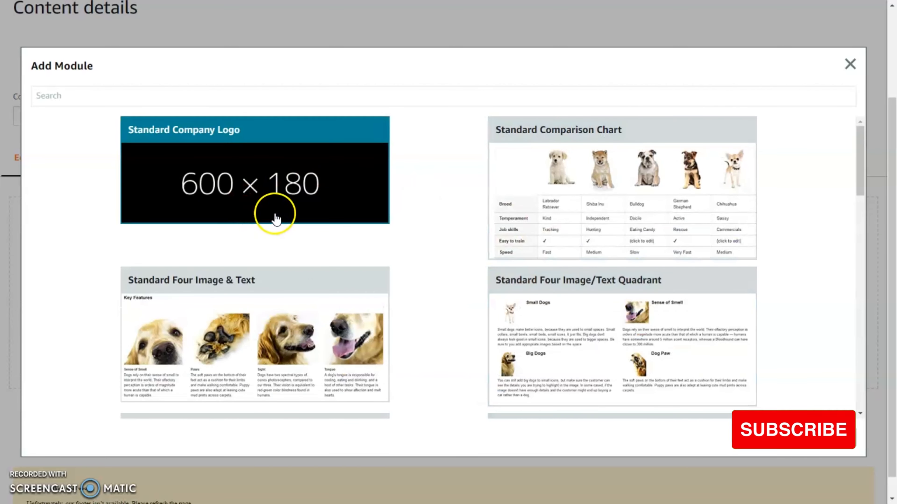
{"action": "scroll", "coordinate": [450, 326], "scroll_direction": "down", "scroll_amount": 6}
{"action": "scroll", "coordinate": [448, 323], "scroll_direction": "down", "scroll_amount": 1}
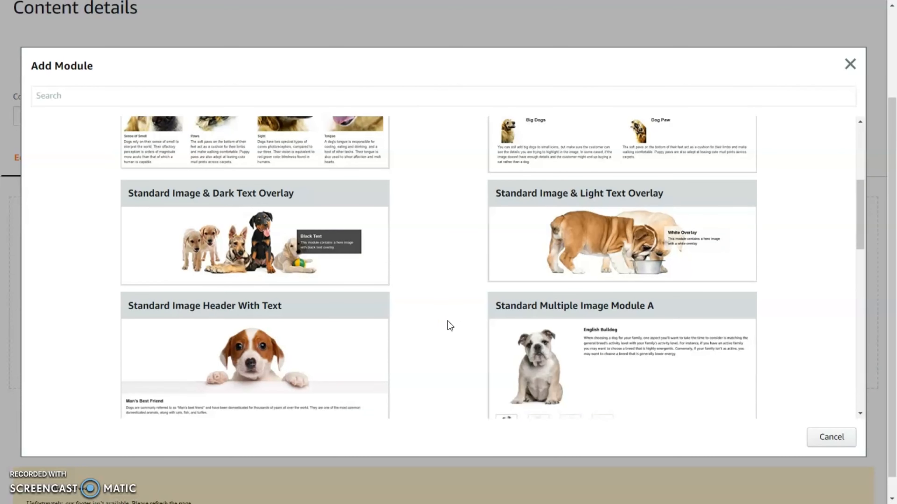
{"action": "scroll", "coordinate": [447, 321], "scroll_direction": "down", "scroll_amount": 5}
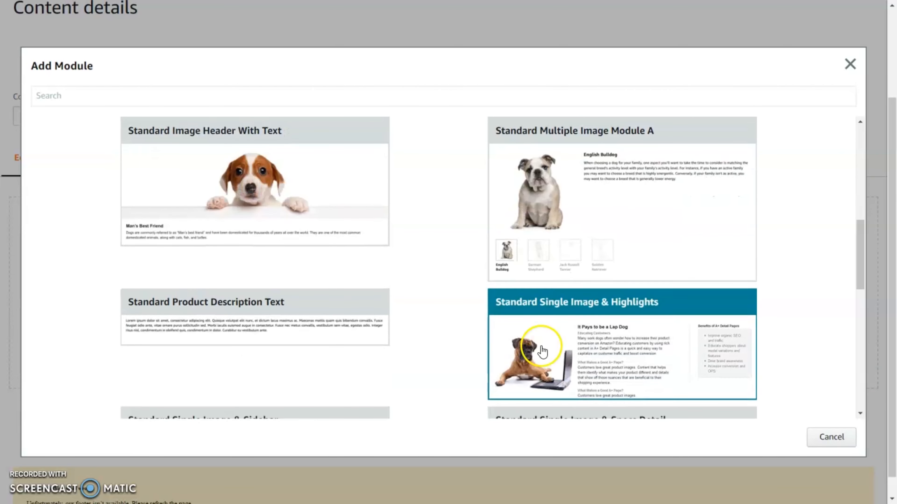
{"action": "scroll", "coordinate": [476, 356], "scroll_direction": "down", "scroll_amount": 12}
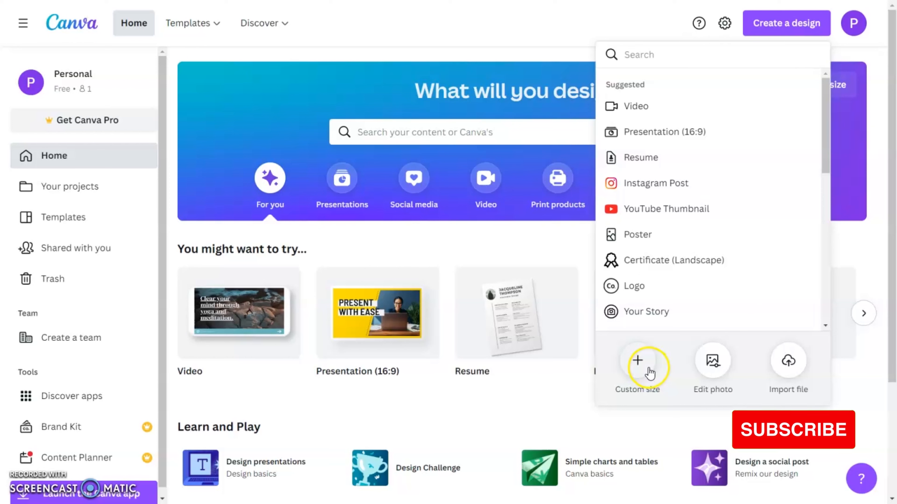
In Canva, create a new custom-size design of 600 × 180 px
{"action": "left_click", "coordinate": [636, 367]}
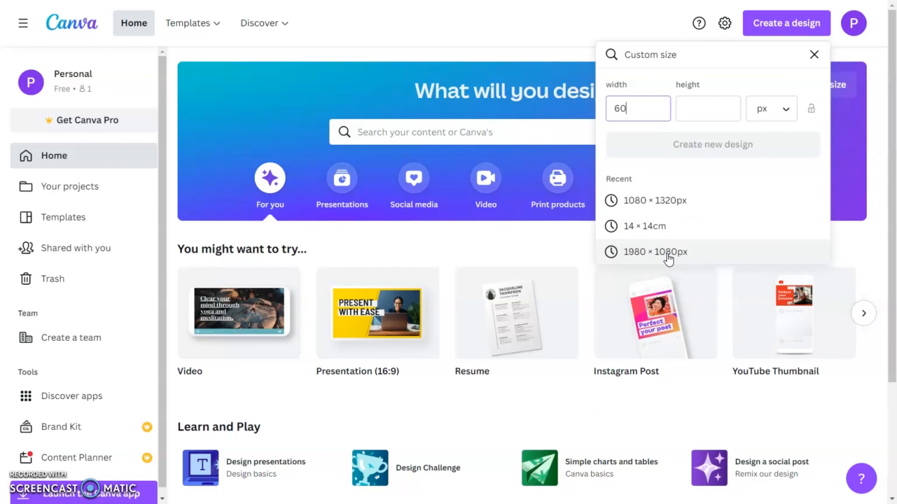
{"action": "type", "text": "1"}
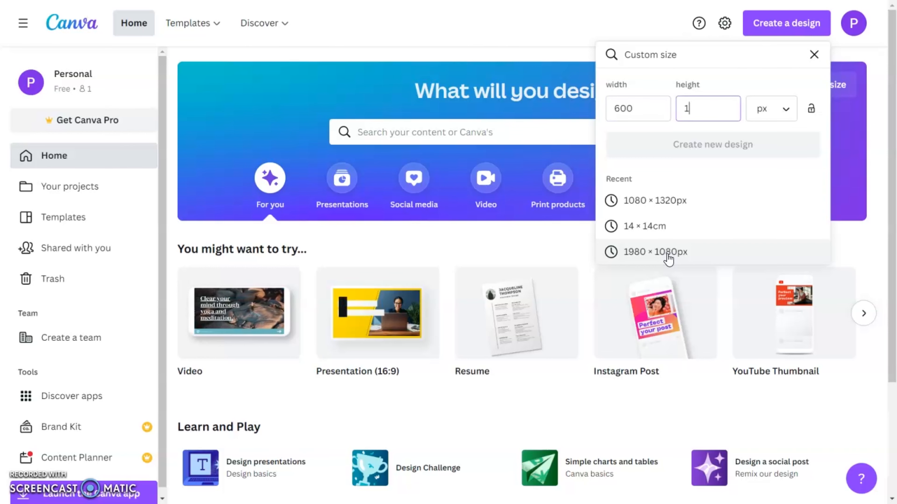
{"action": "type", "text": "80"}
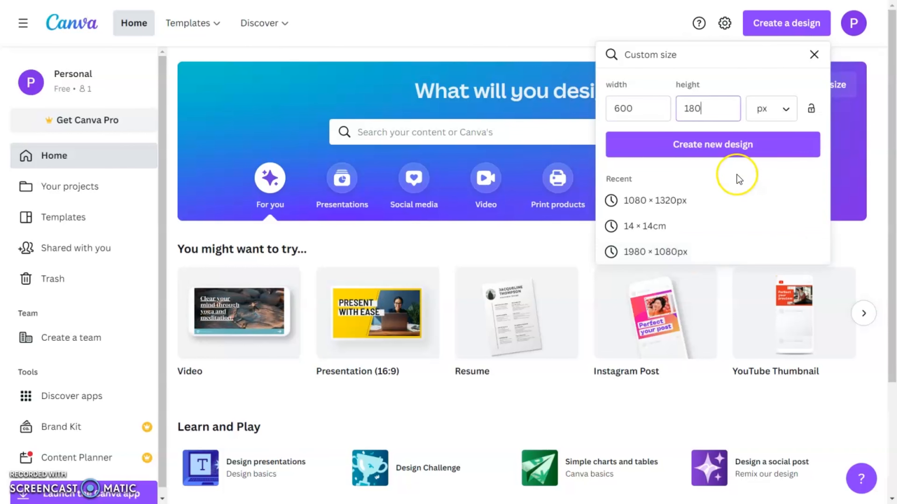
{"action": "left_click", "coordinate": [721, 145]}
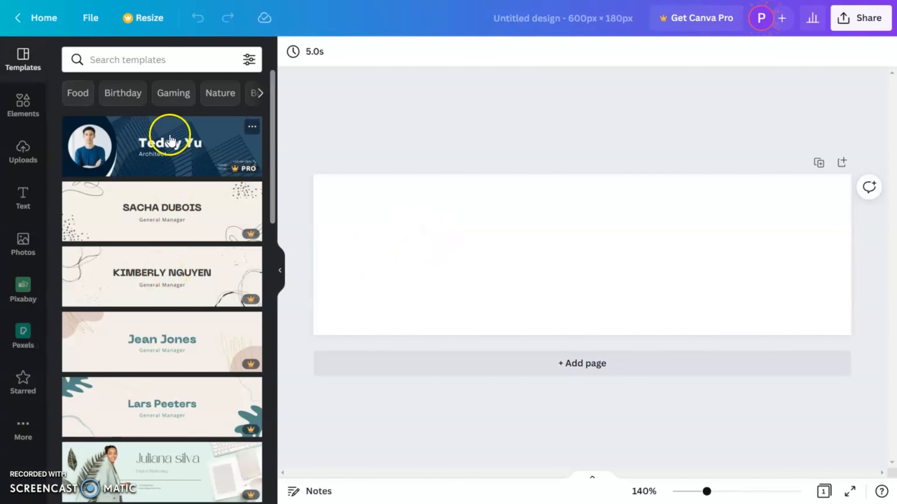
Browse the banner templates and apply the Art Director one with the woman's photo and torn-paper edge
{"action": "scroll", "coordinate": [171, 223], "scroll_direction": "down", "scroll_amount": 10}
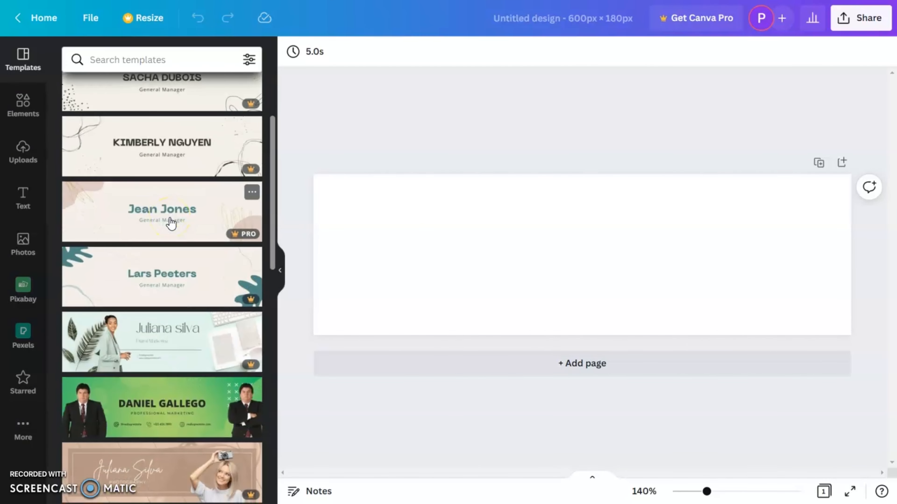
{"action": "scroll", "coordinate": [180, 233], "scroll_direction": "down", "scroll_amount": 15}
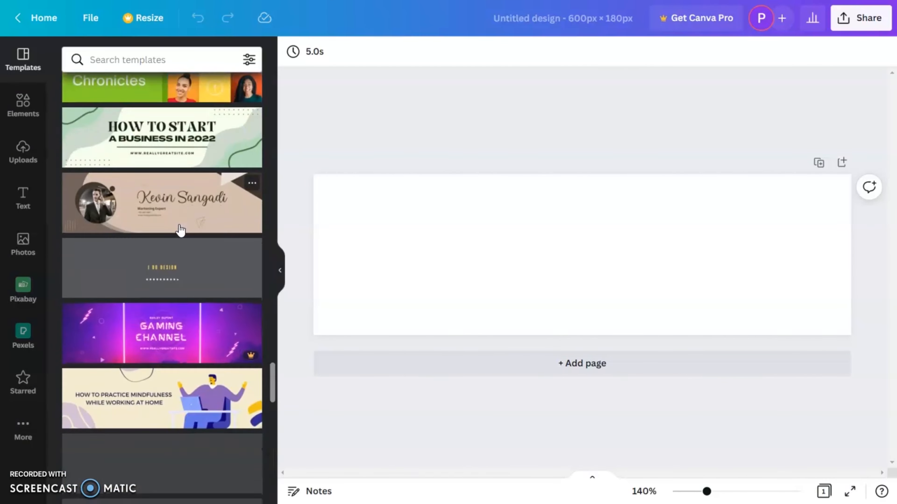
{"action": "scroll", "coordinate": [180, 229], "scroll_direction": "down", "scroll_amount": 20}
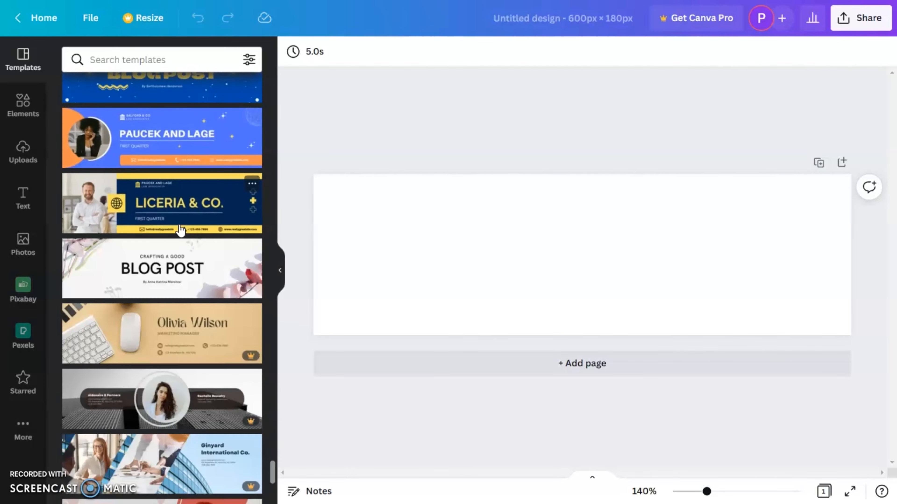
{"action": "scroll", "coordinate": [180, 230], "scroll_direction": "down", "scroll_amount": 20}
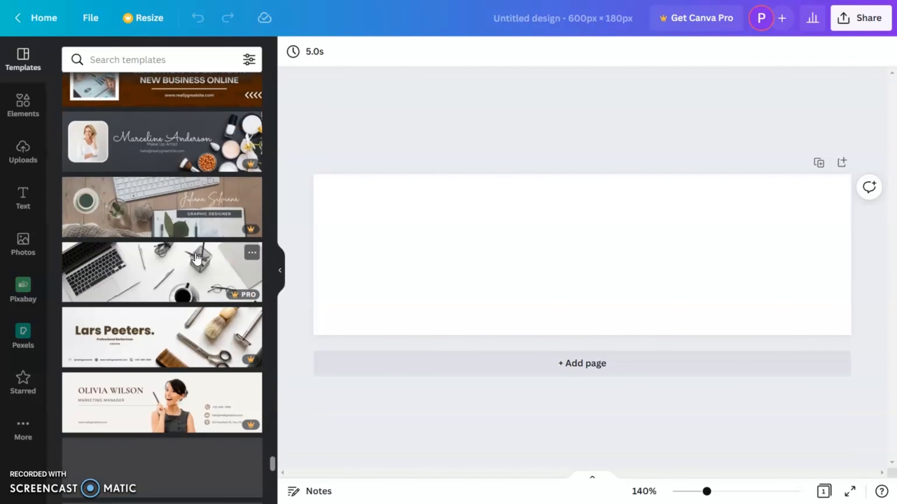
{"action": "scroll", "coordinate": [108, 371], "scroll_direction": "down", "scroll_amount": 10}
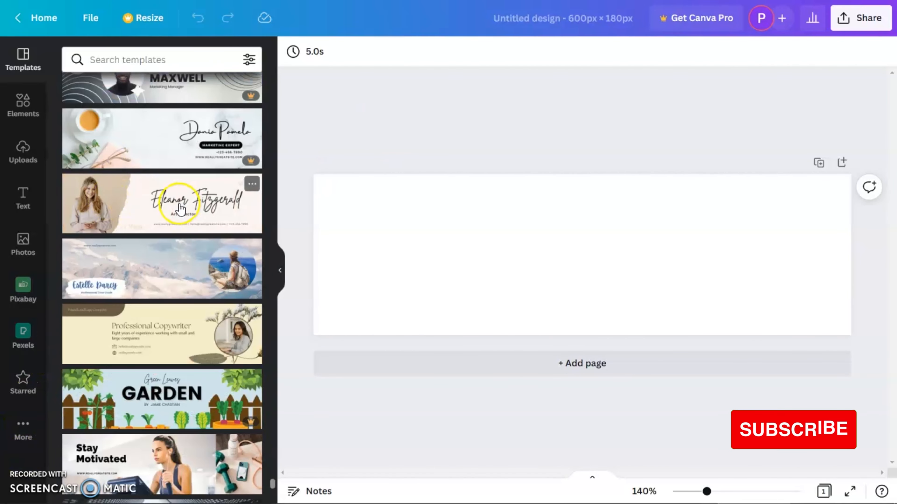
{"action": "left_click", "coordinate": [125, 221]}
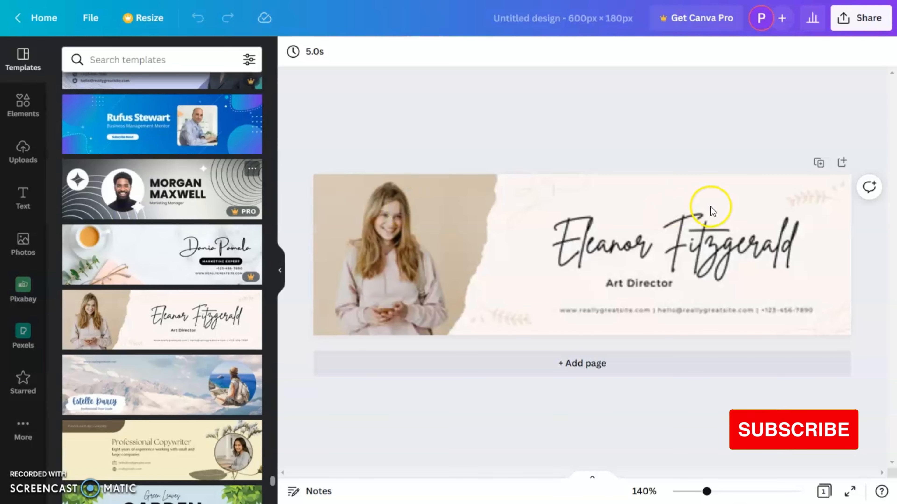
Replace the handwritten name in the banner with the headline "Be Happy"
{"action": "left_click", "coordinate": [550, 186]}
{"action": "left_click", "coordinate": [602, 229]}
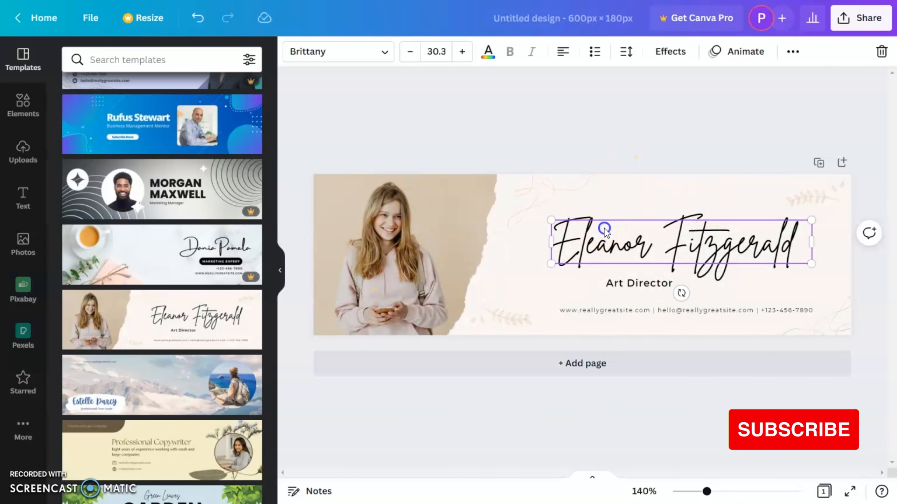
{"action": "left_click", "coordinate": [604, 228]}
{"action": "type", "text": "Be Happy"}
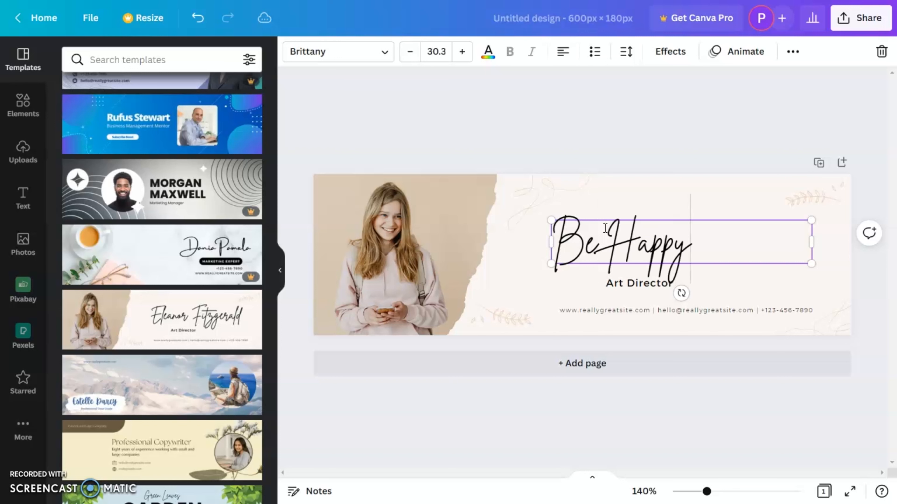
Enlarge the "Be Happy" headline and move it up in the blank area beside the photo
{"action": "left_click", "coordinate": [812, 245]}
{"action": "left_click_drag", "start_coordinate": [702, 263], "coordinate": [738, 275]}
{"action": "left_click_drag", "start_coordinate": [662, 251], "coordinate": [693, 226]}
{"action": "left_click", "coordinate": [699, 150]}
Replace the "Art Director" line with "must read" and set it in uppercase
{"action": "left_click", "coordinate": [627, 282]}
{"action": "left_click", "coordinate": [631, 283]}
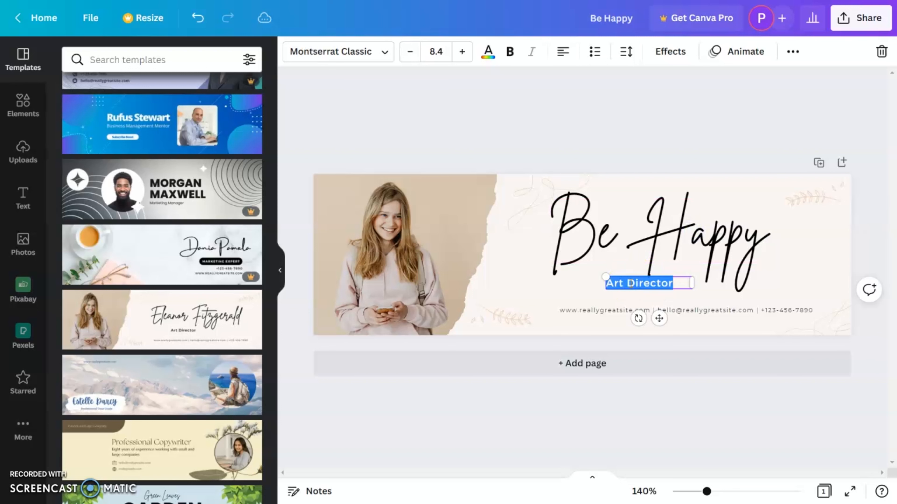
{"action": "type", "text": "must read"}
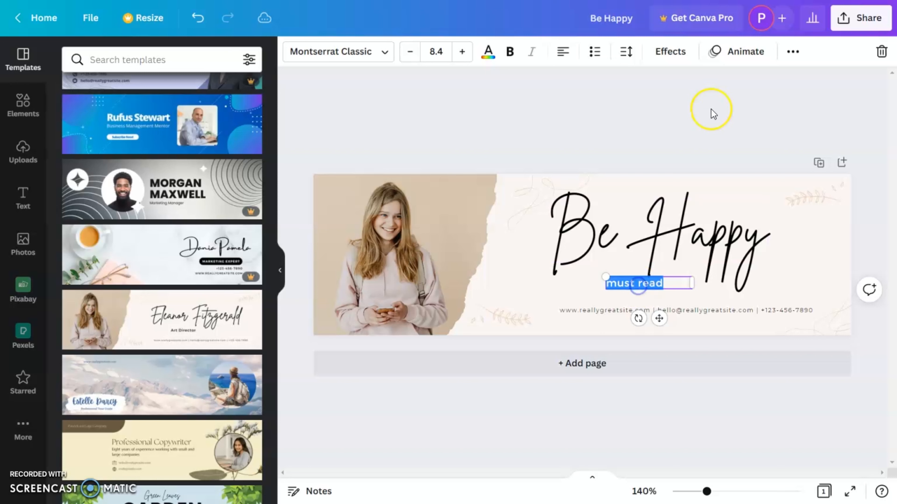
{"action": "left_click", "coordinate": [791, 54]}
{"action": "left_click", "coordinate": [596, 84]}
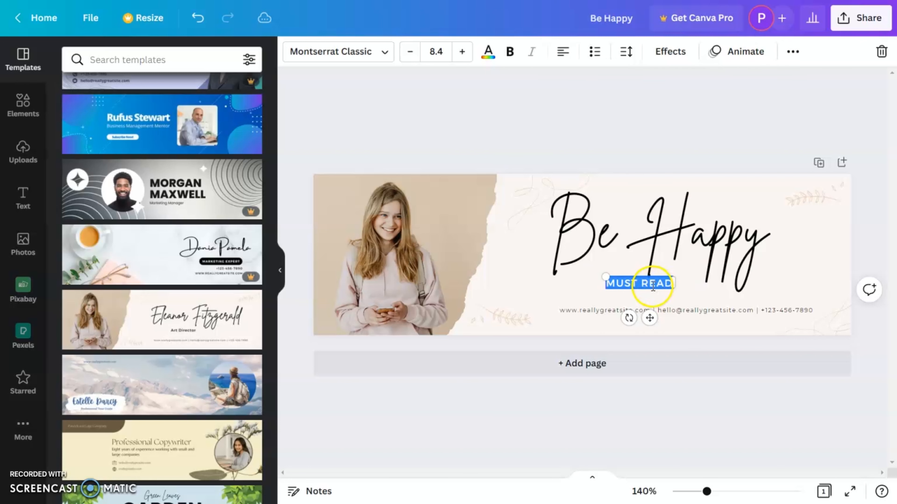
Duplicate the "MUST READ" text, change the copy to "BOOK" and tilt it upward beneath the word "Happy"
{"action": "left_click", "coordinate": [628, 117]}
{"action": "left_click_drag", "start_coordinate": [641, 283], "coordinate": [676, 282]}
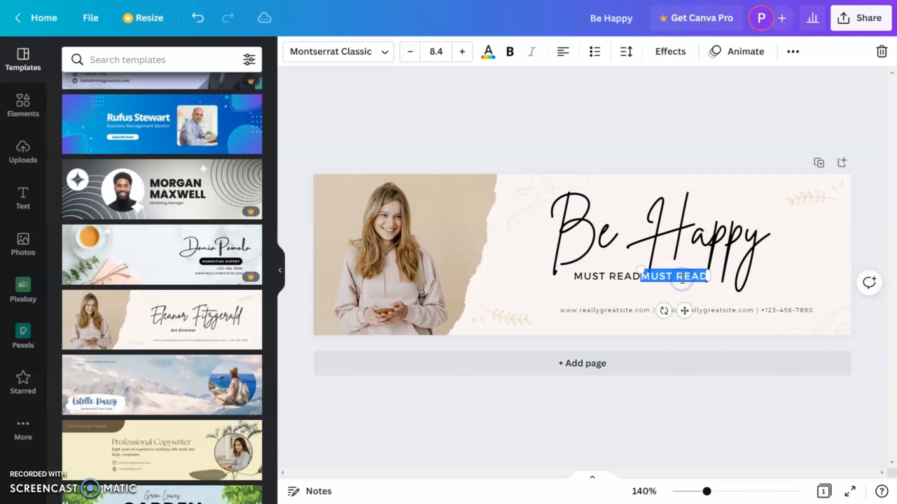
{"action": "type", "text": "BOOK"}
{"action": "left_click_drag", "start_coordinate": [647, 317], "coordinate": [676, 280]}
Tilt the "MUST READ" text upward to match "BOOK" and position it under the word "Be"
{"action": "left_click", "coordinate": [633, 277]}
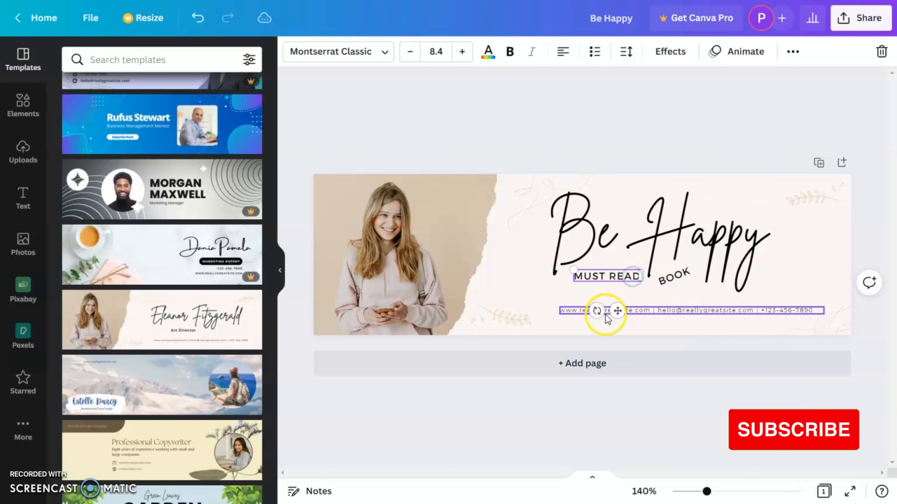
{"action": "mouse_move", "coordinate": [596, 312]}
{"action": "left_mouse_down"}
{"action": "mouse_move", "coordinate": [618, 310]}
{"action": "mouse_move", "coordinate": [610, 310]}
{"action": "left_mouse_up"}
{"action": "left_click_drag", "start_coordinate": [608, 280], "coordinate": [606, 269]}
{"action": "left_click", "coordinate": [635, 158]}
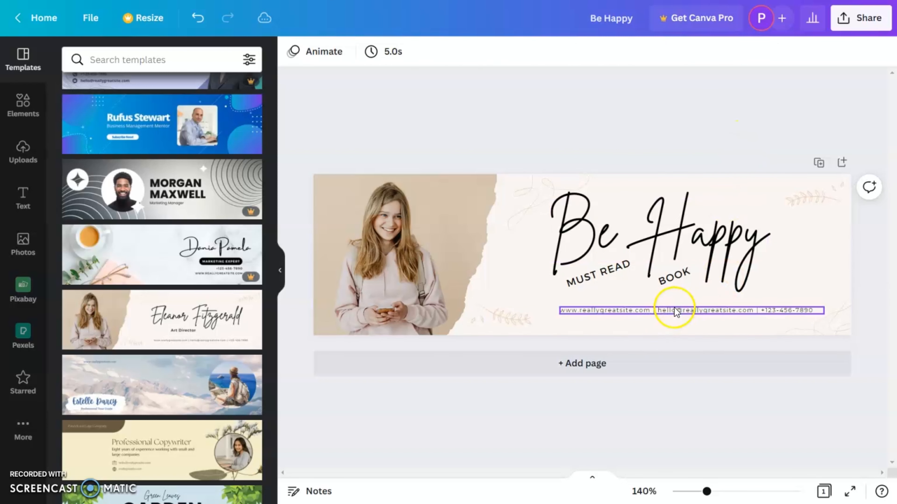
Replace the contact line with "100 lessons learnt from real life", enlarge it to font size 9.8 and position it under the headline
{"action": "double_click", "coordinate": [661, 311]}
{"action": "key", "text": "BackSpace"}
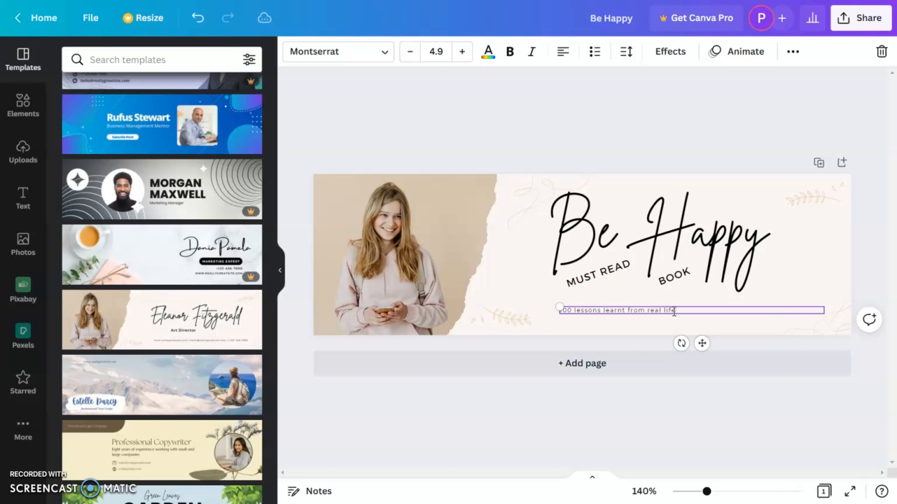
{"action": "left_click", "coordinate": [819, 315]}
{"action": "left_click", "coordinate": [773, 312]}
{"action": "left_click_drag", "start_coordinate": [825, 312], "coordinate": [739, 334]}
{"action": "left_click_drag", "start_coordinate": [641, 311], "coordinate": [694, 313]}
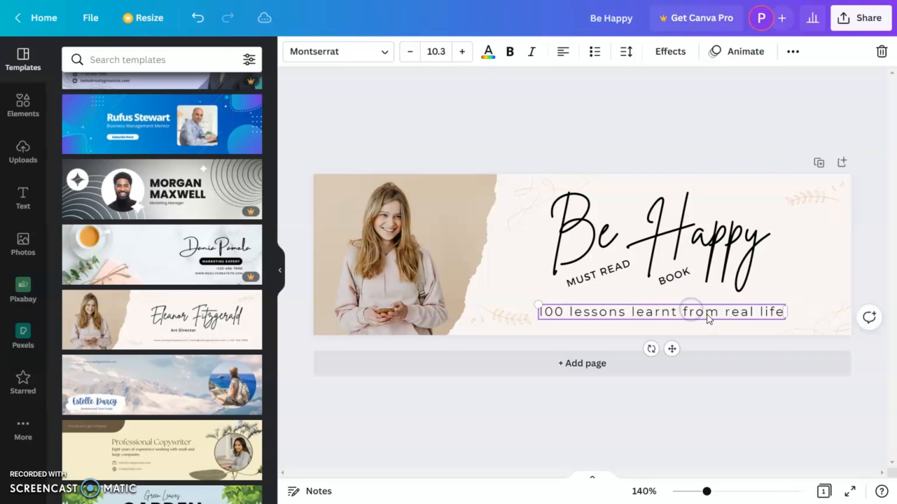
{"action": "left_click_drag", "start_coordinate": [786, 319], "coordinate": [777, 317]}
{"action": "left_click", "coordinate": [778, 314]}
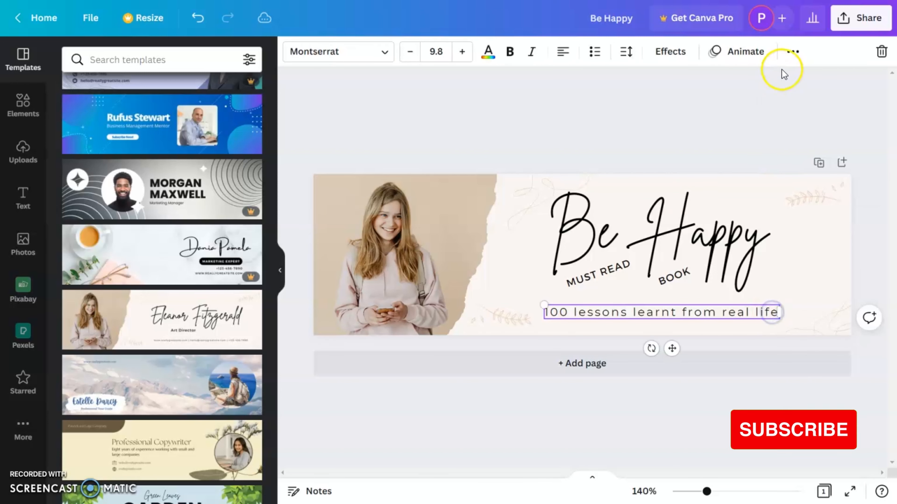
Set the lessons tagline in uppercase and scale it down to font size 7.8
{"action": "left_click", "coordinate": [793, 52]}
{"action": "left_click", "coordinate": [597, 84]}
{"action": "left_click_drag", "start_coordinate": [831, 315], "coordinate": [756, 310]}
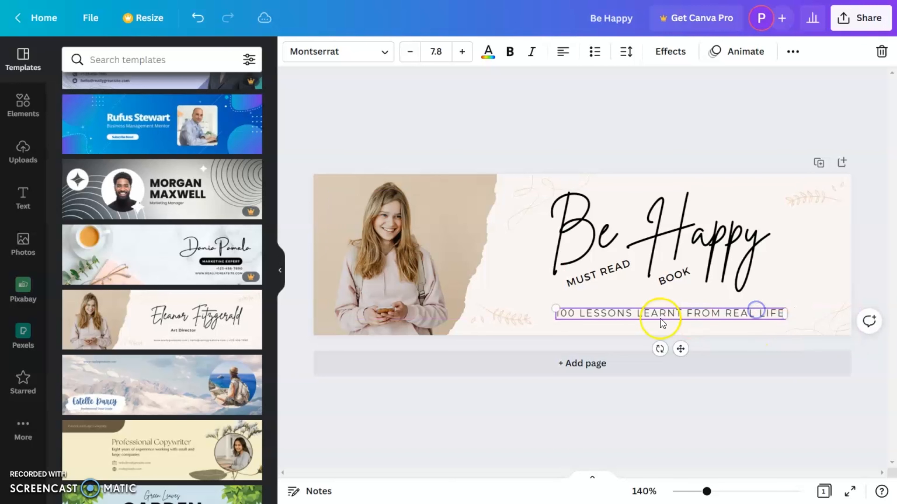
Rotate the leaf ornament near the banner's lower edge to point upward and move it against the photo's torn edge
{"action": "left_click", "coordinate": [502, 322]}
{"action": "left_click_drag", "start_coordinate": [527, 344], "coordinate": [543, 357]}
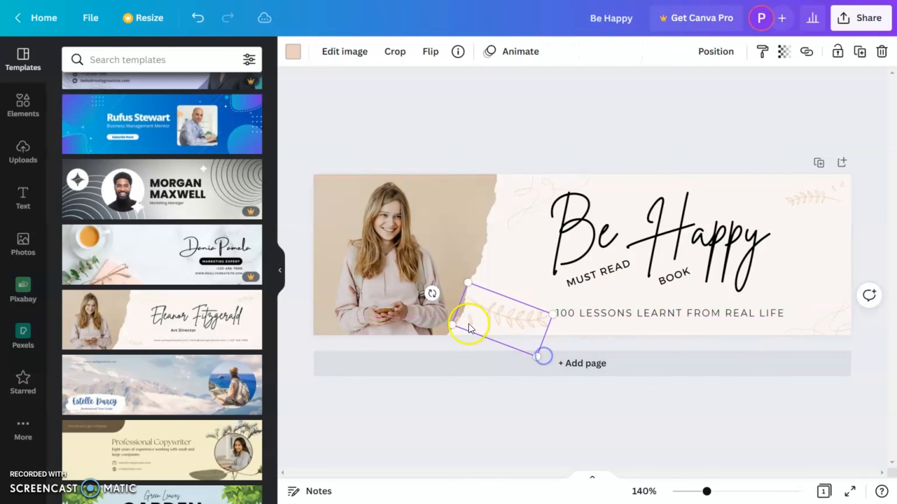
{"action": "left_click_drag", "start_coordinate": [432, 294], "coordinate": [522, 360]}
{"action": "left_click_drag", "start_coordinate": [505, 317], "coordinate": [473, 329]}
{"action": "left_click_drag", "start_coordinate": [507, 396], "coordinate": [403, 360]}
{"action": "left_click_drag", "start_coordinate": [504, 314], "coordinate": [481, 313]}
Shift the faint line-art decoration near the banner's upper edge toward the photo and adjust its placement
{"action": "left_click_drag", "start_coordinate": [540, 197], "coordinate": [503, 192]}
{"action": "left_click_drag", "start_coordinate": [551, 227], "coordinate": [558, 233]}
{"action": "left_click", "coordinate": [511, 277]}
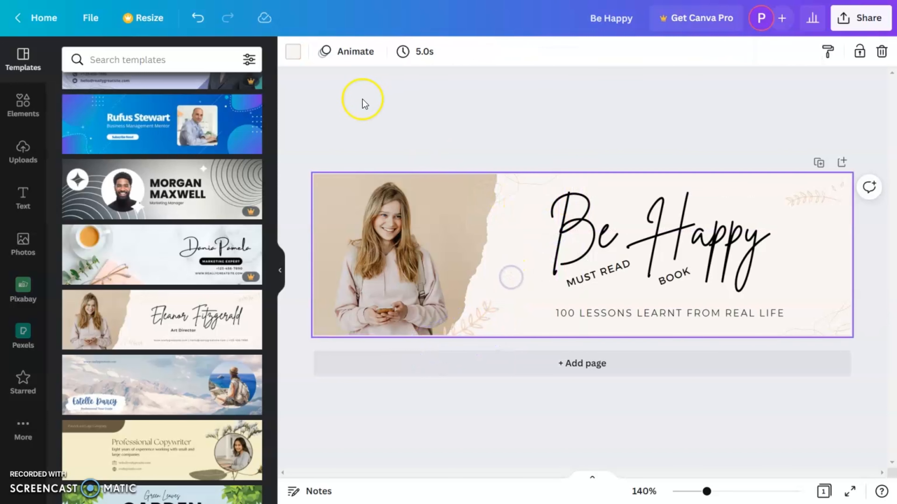
Replace the portrait photo on the banner with the uploaded mockup image of the book standing on a wooden table
{"action": "left_click", "coordinate": [293, 56]}
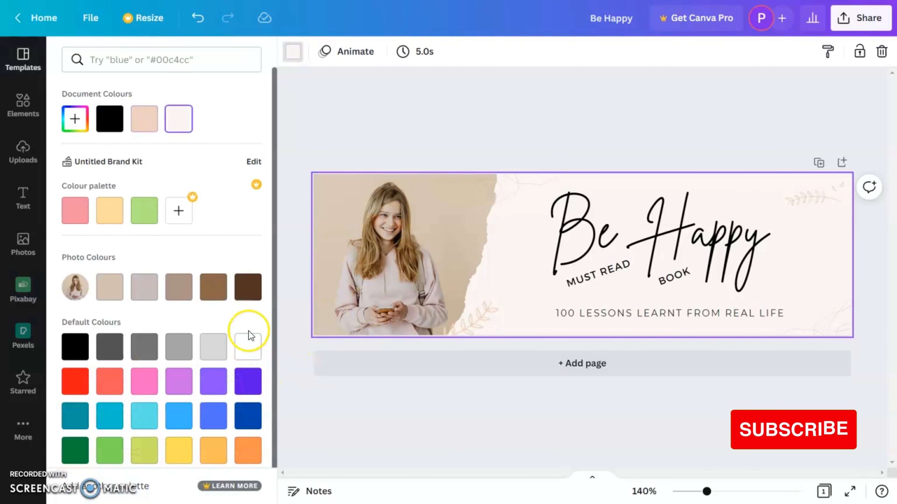
{"action": "left_click", "coordinate": [374, 225]}
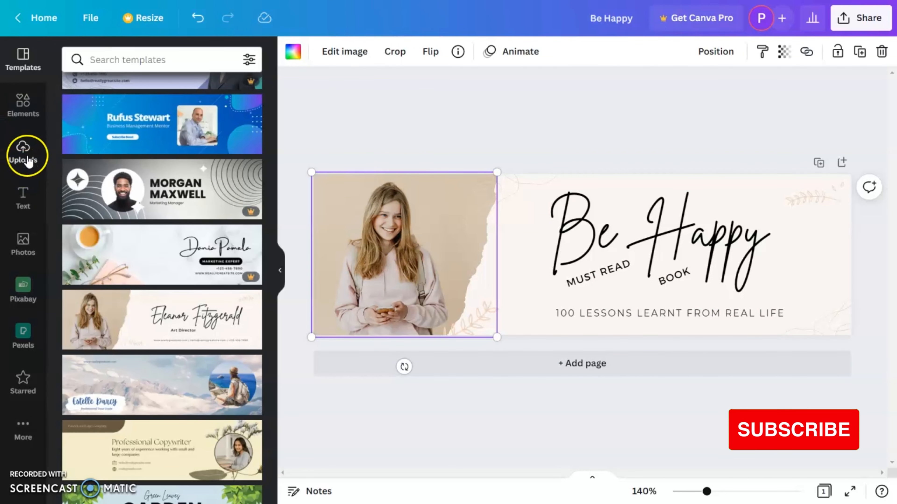
{"action": "left_click", "coordinate": [23, 147]}
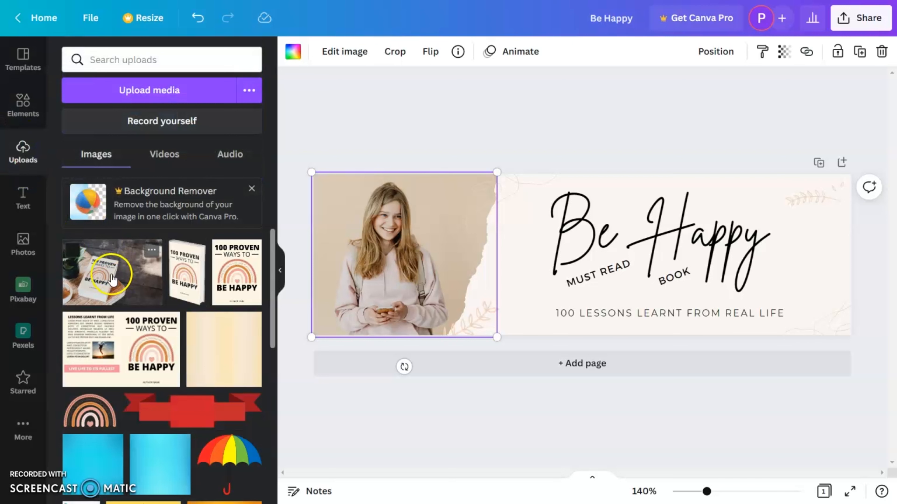
{"action": "left_click_drag", "start_coordinate": [102, 281], "coordinate": [384, 242]}
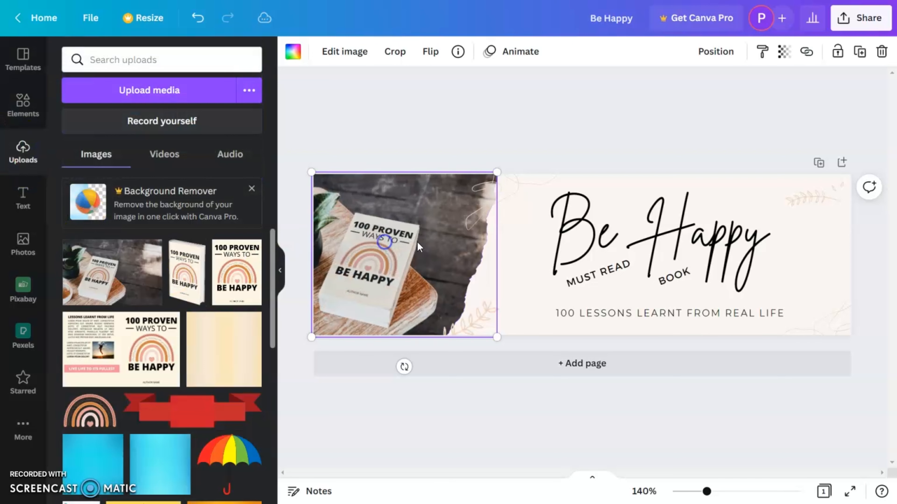
Recolour the leaf ornament at the lower end of the photo's torn edge with the taupe photo colour
{"action": "left_click", "coordinate": [466, 326]}
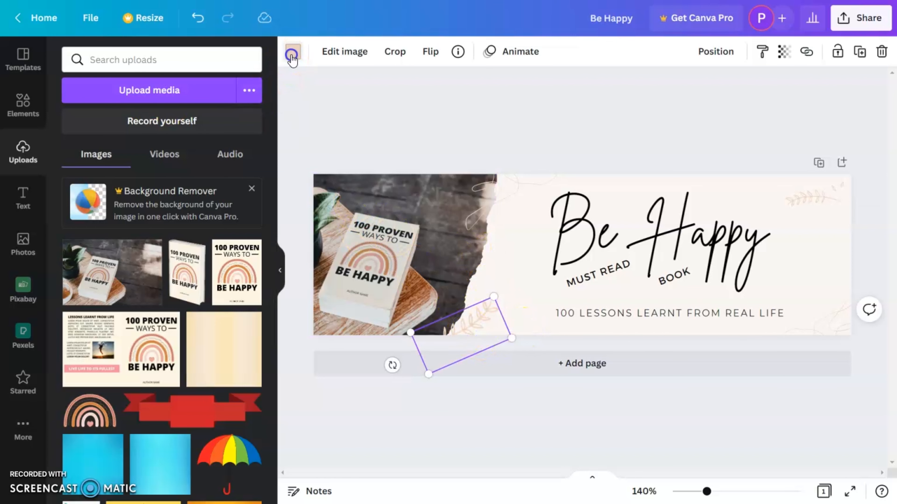
{"action": "left_click", "coordinate": [291, 54]}
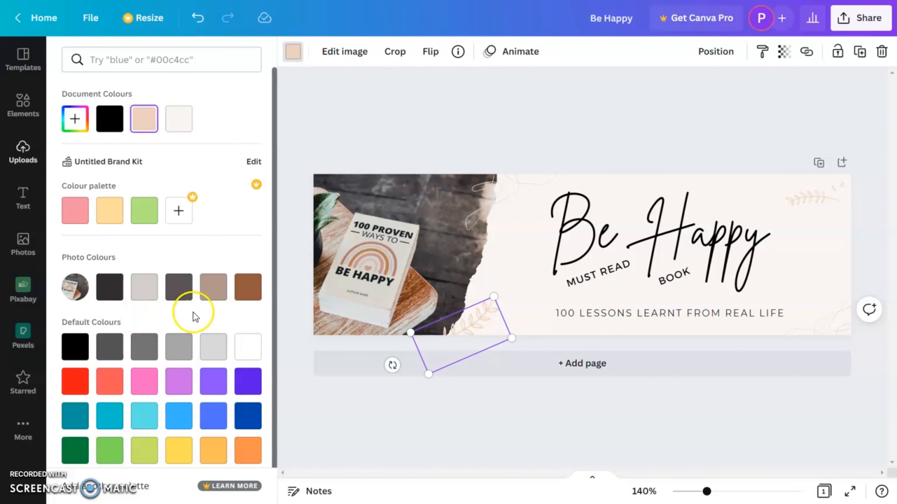
{"action": "left_click", "coordinate": [222, 297]}
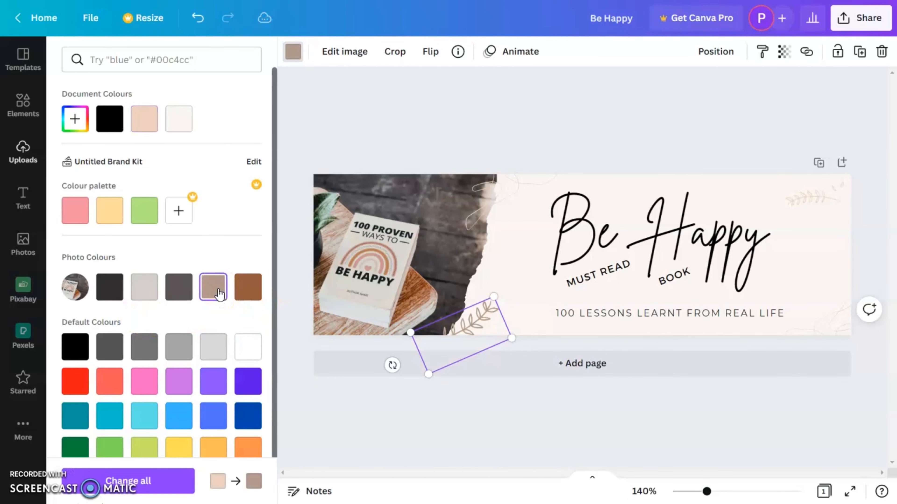
{"action": "key", "text": "Escape"}
{"action": "left_click", "coordinate": [527, 269]}
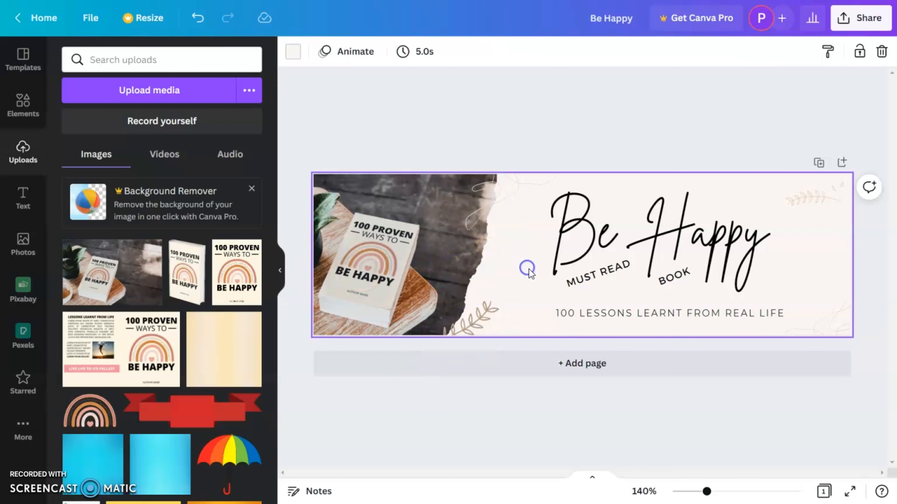
Change the banner's background to a custom light cream colour, #FFFAF0
{"action": "left_click", "coordinate": [295, 53]}
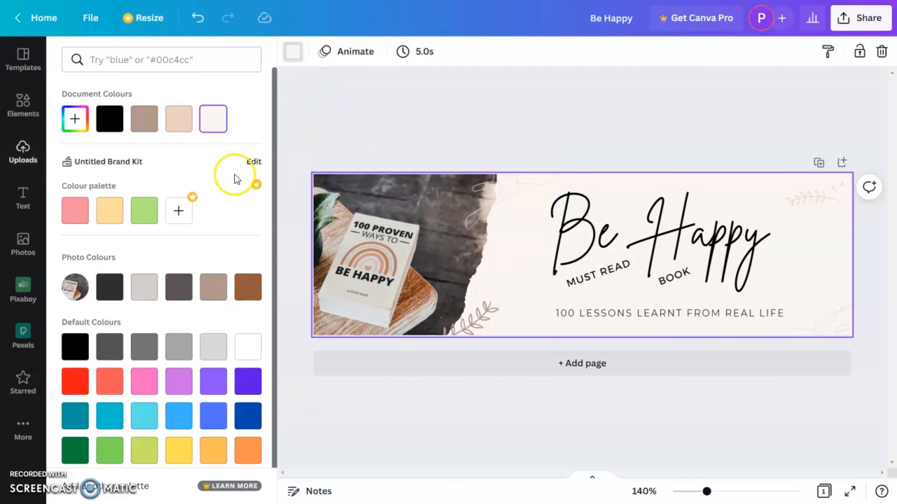
{"action": "left_click", "coordinate": [528, 194]}
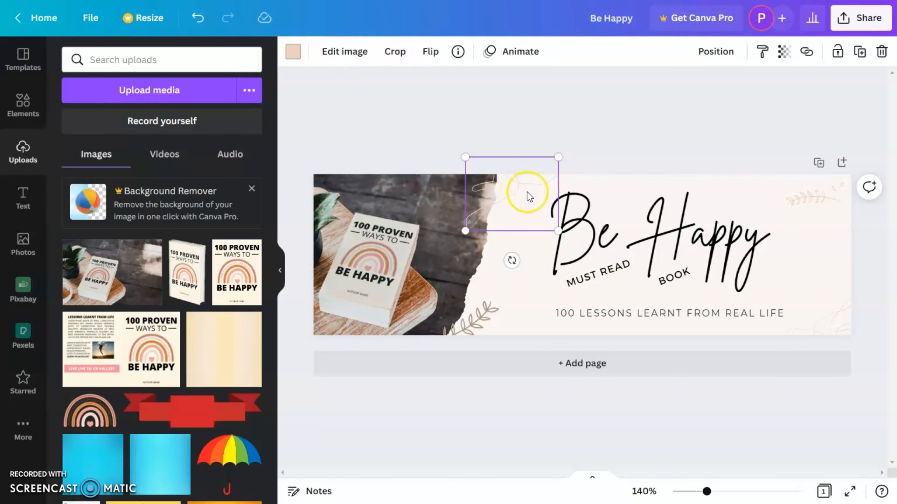
{"action": "left_click", "coordinate": [527, 315]}
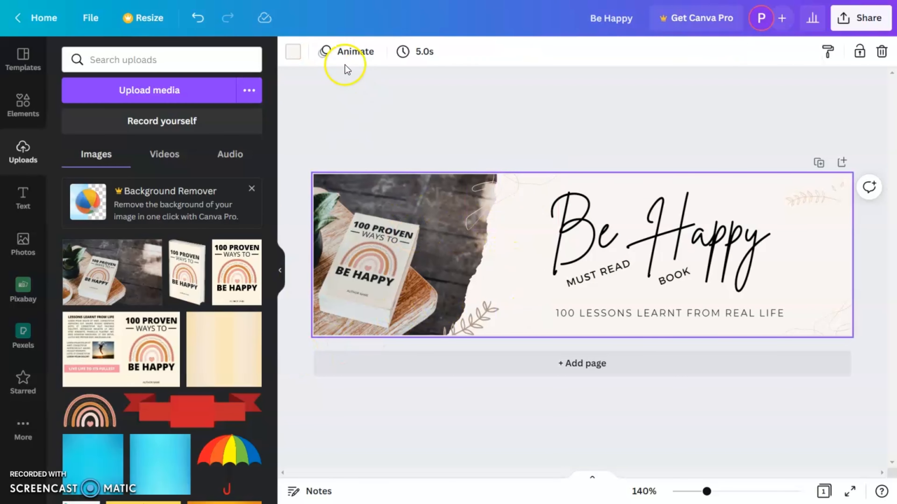
{"action": "left_click", "coordinate": [23, 106]}
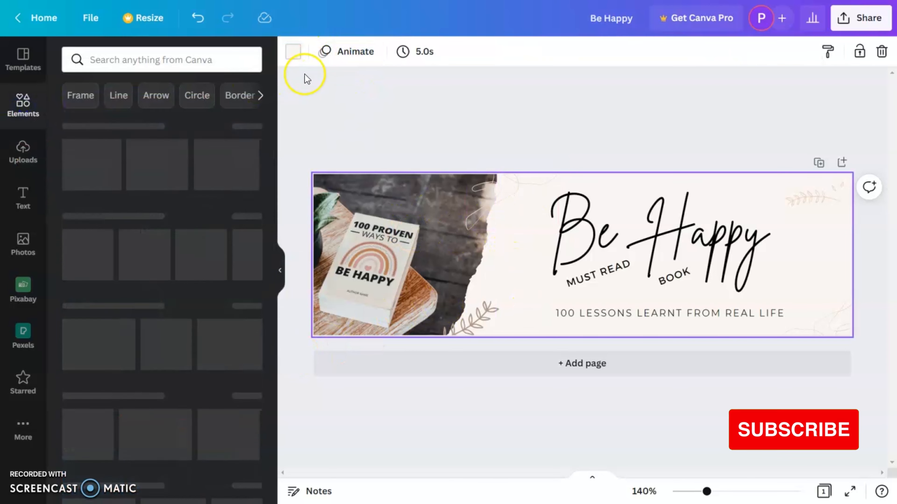
{"action": "left_click", "coordinate": [293, 52]}
{"action": "left_click", "coordinate": [109, 211]}
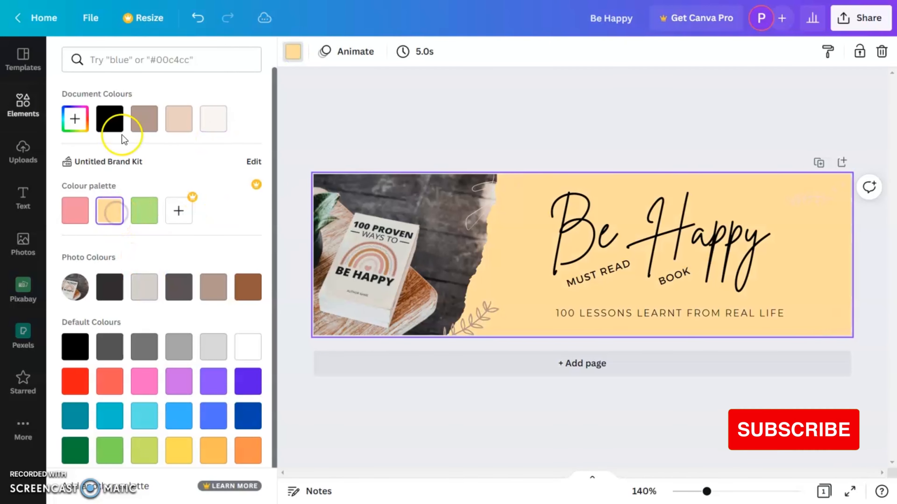
{"action": "left_click", "coordinate": [76, 119]}
{"action": "left_click_drag", "start_coordinate": [88, 143], "coordinate": [92, 150]}
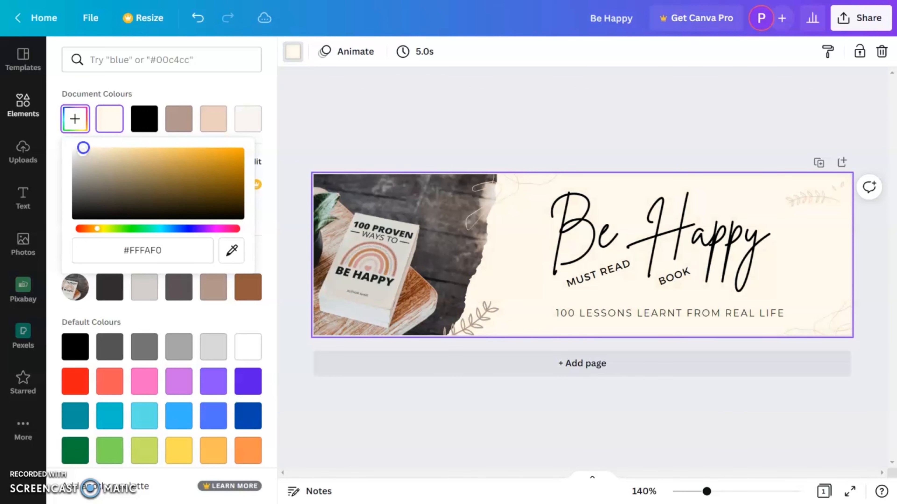
Recolour the line-art decoration beside the photo with the brown photo colour and apply it to all matching ornaments
{"action": "left_click", "coordinate": [472, 180]}
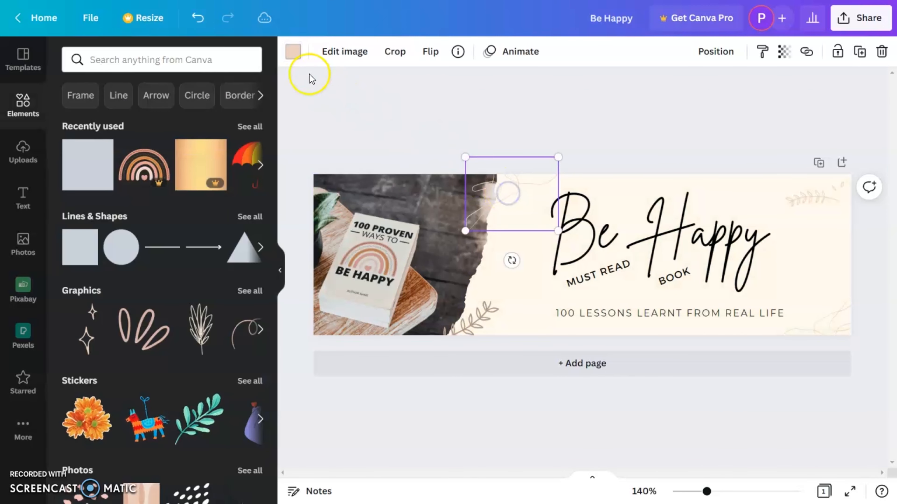
{"action": "left_click", "coordinate": [294, 51]}
{"action": "left_click", "coordinate": [176, 296]}
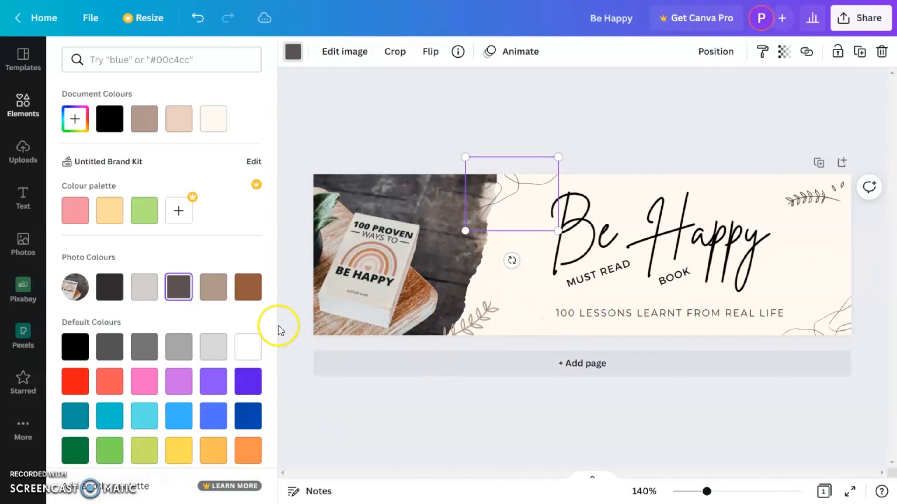
{"action": "left_click", "coordinate": [248, 287]}
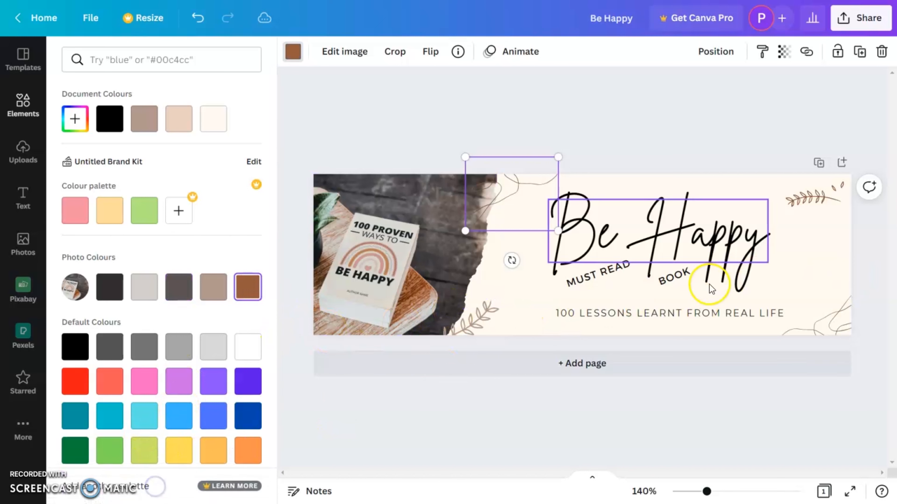
Enlarge the line-art decoration in the banner's lower right corner and move it slightly up into the banner
{"action": "left_click", "coordinate": [818, 329]}
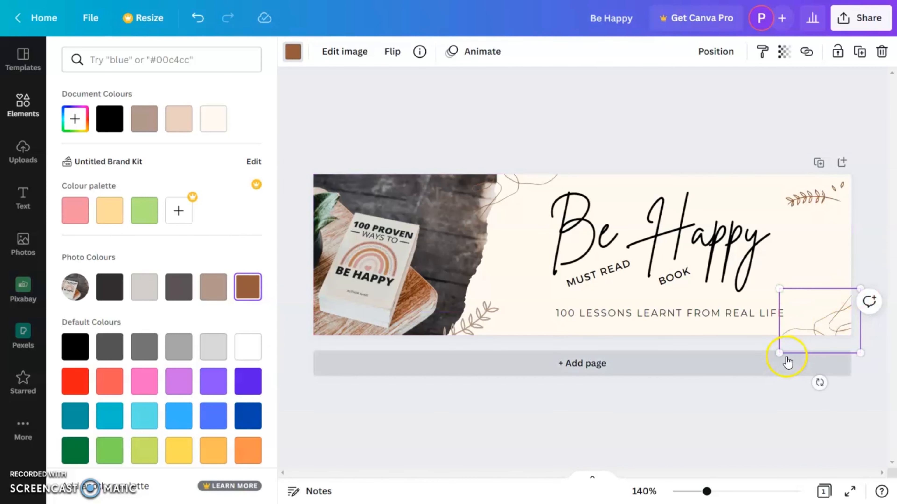
{"action": "left_click_drag", "start_coordinate": [778, 353], "coordinate": [759, 369]}
{"action": "left_click_drag", "start_coordinate": [816, 327], "coordinate": [810, 314]}
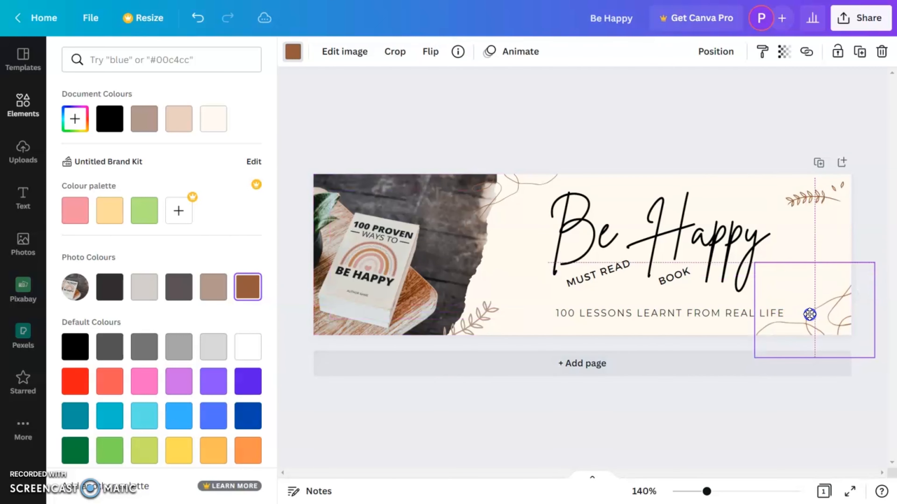
Rotate the leaf sprig in the banner's upper right corner to point inward, enlarge it and fit it into the corner
{"action": "left_click", "coordinate": [825, 196]}
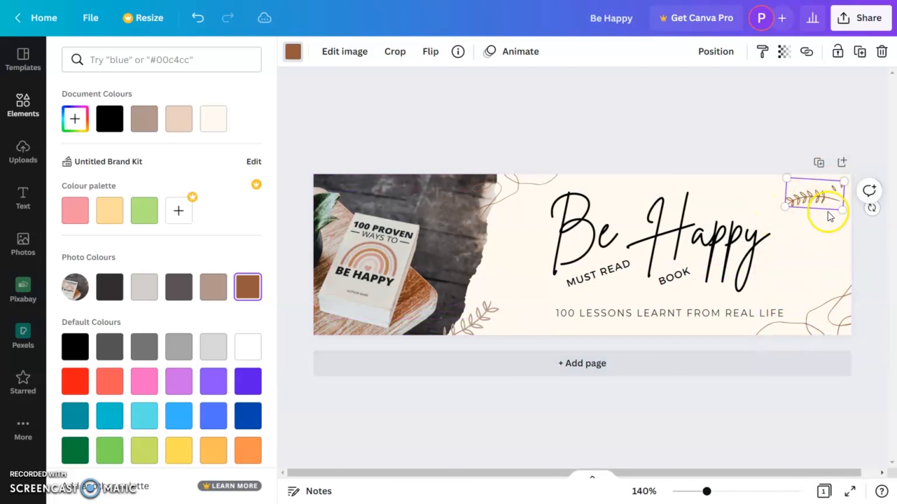
{"action": "left_click_drag", "start_coordinate": [875, 210], "coordinate": [776, 170]}
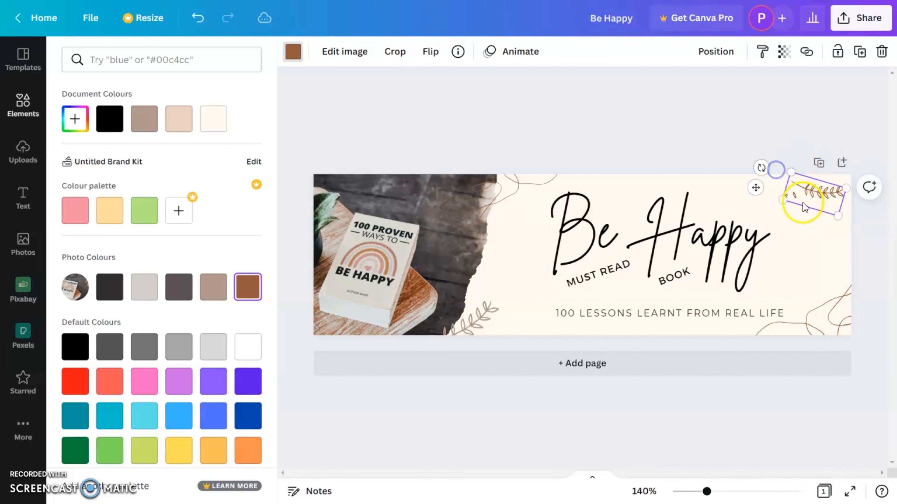
{"action": "left_click_drag", "start_coordinate": [837, 214], "coordinate": [854, 223]}
{"action": "left_click_drag", "start_coordinate": [832, 196], "coordinate": [826, 190]}
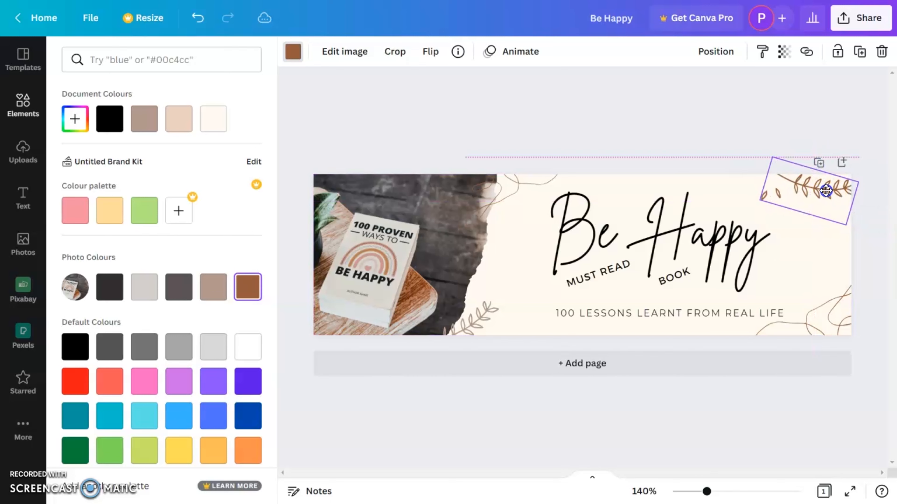
{"action": "left_click", "coordinate": [878, 221]}
Enlarge the "Be Happy" headline together with the "MUST READ" and "BOOK" labels and shift the group slightly upward
{"action": "left_click", "coordinate": [738, 247]}
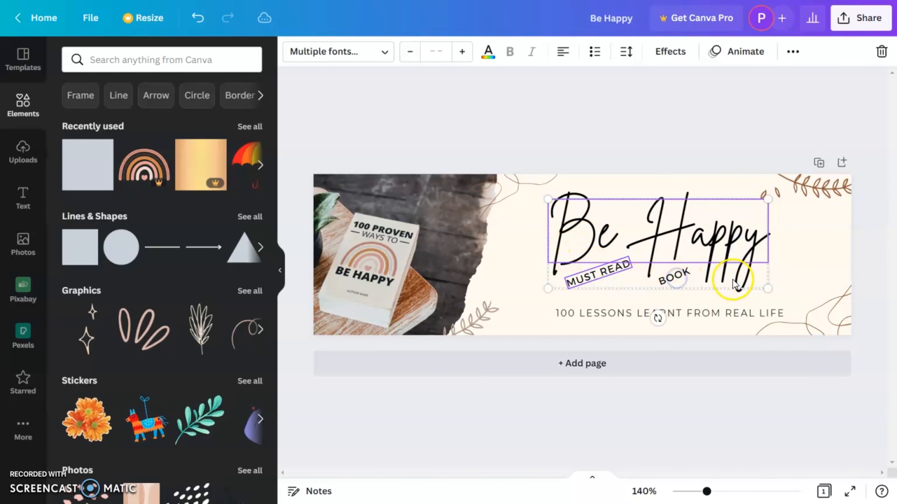
{"action": "left_click_drag", "start_coordinate": [767, 289], "coordinate": [781, 295]}
{"action": "left_click_drag", "start_coordinate": [701, 258], "coordinate": [713, 255]}
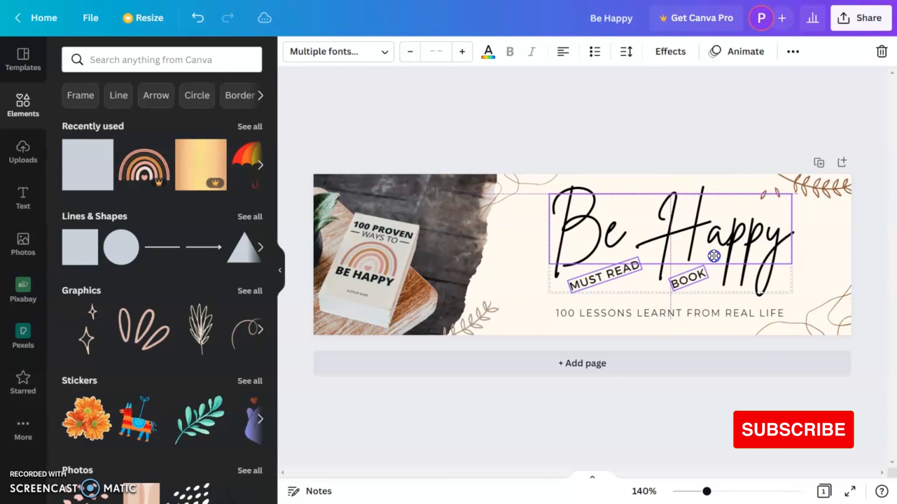
{"action": "left_click", "coordinate": [683, 123]}
Move the "100 LESSONS LEARNT FROM REAL LIFE" tagline slightly up and align its start with the headline's left edge
{"action": "left_click", "coordinate": [719, 315]}
{"action": "left_click_drag", "start_coordinate": [719, 315], "coordinate": [715, 310]}
{"action": "left_click", "coordinate": [702, 141]}
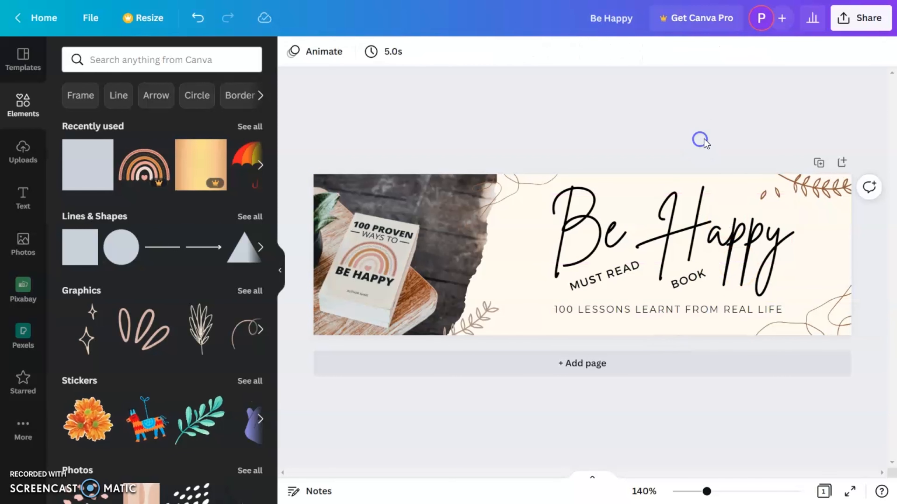
{"action": "left_click", "coordinate": [687, 312]}
{"action": "left_click_drag", "start_coordinate": [687, 312], "coordinate": [685, 312]}
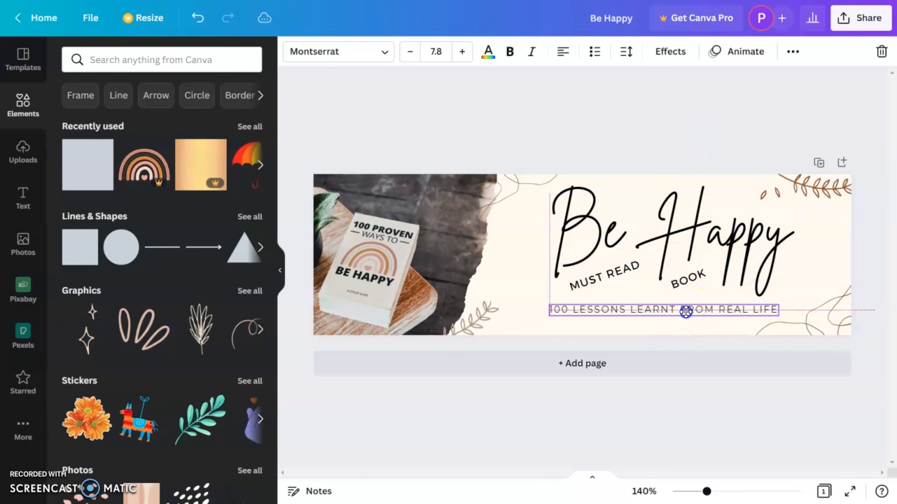
{"action": "left_click", "coordinate": [702, 154]}
Select the headline, both labels and the tagline together and shift them slightly down and toward the photo
{"action": "left_click", "coordinate": [701, 310]}
{"action": "left_click", "coordinate": [686, 275], "text": "shift"}
{"action": "left_click", "coordinate": [735, 243], "text": "shift"}
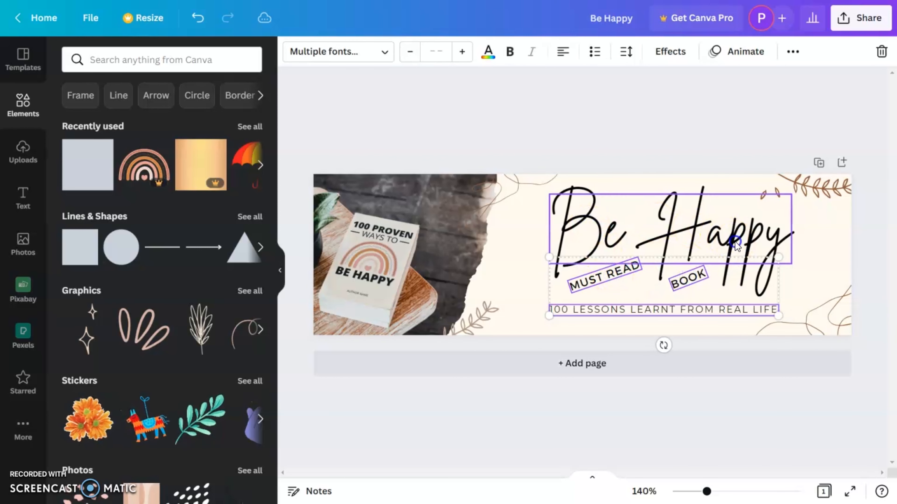
{"action": "left_click_drag", "start_coordinate": [734, 243], "coordinate": [714, 261]}
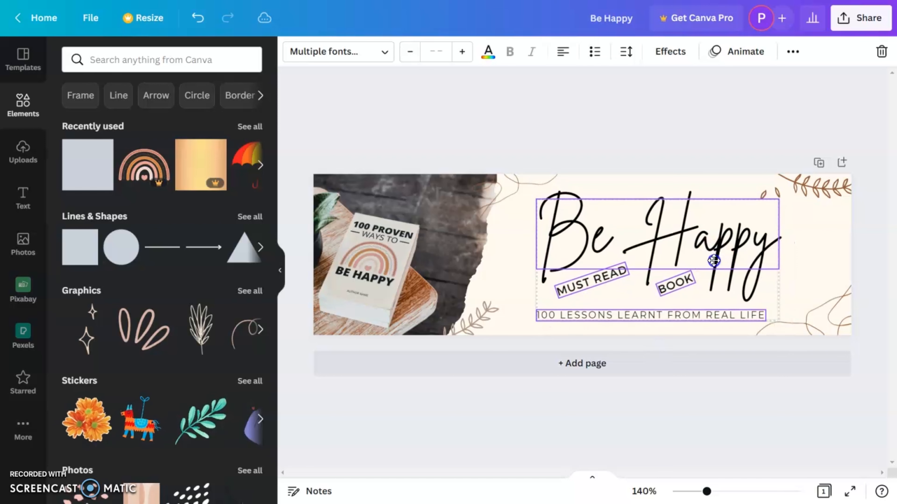
{"action": "left_click", "coordinate": [708, 170]}
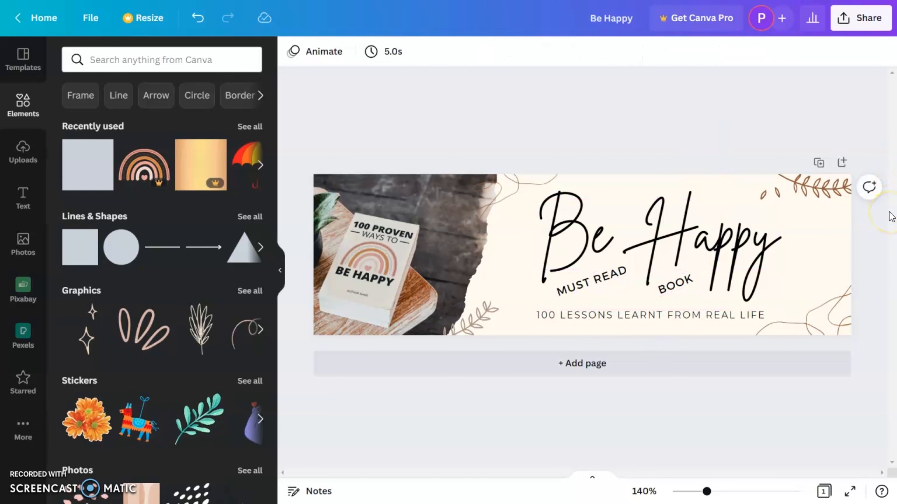
{"action": "left_click", "coordinate": [707, 319]}
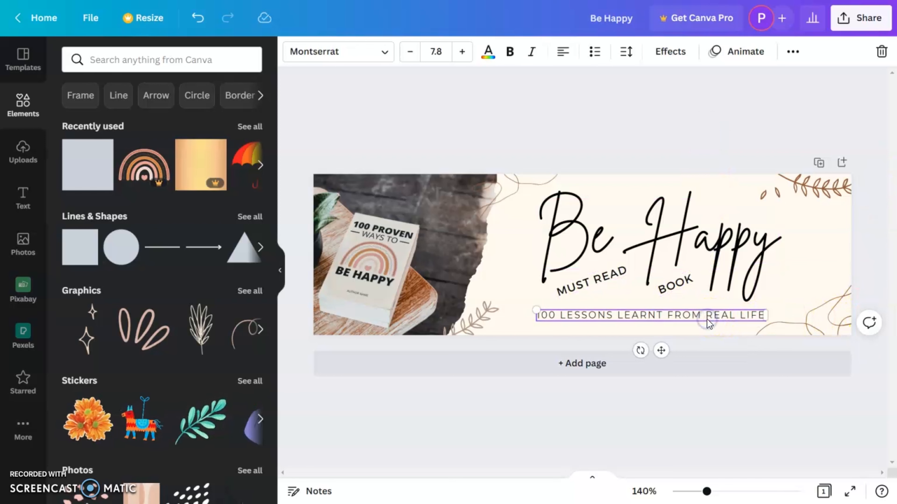
{"action": "left_click", "coordinate": [696, 124]}
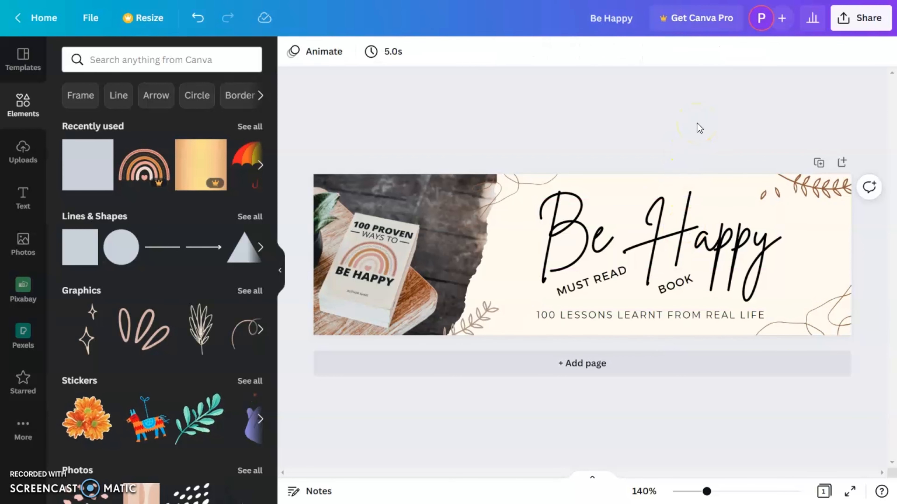
Download the finished banner as a JPG at 600 × 180 px
{"action": "left_click", "coordinate": [863, 21]}
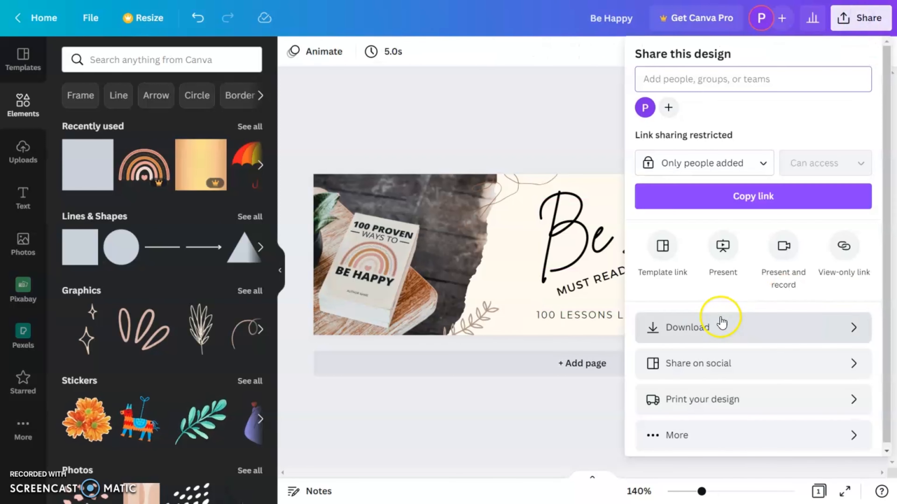
{"action": "left_click", "coordinate": [741, 327]}
{"action": "left_click", "coordinate": [680, 111]}
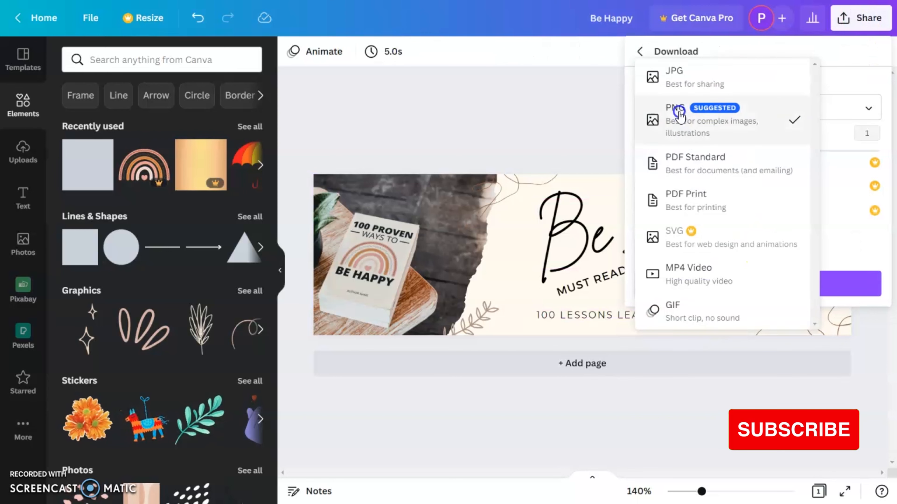
{"action": "left_click", "coordinate": [676, 87]}
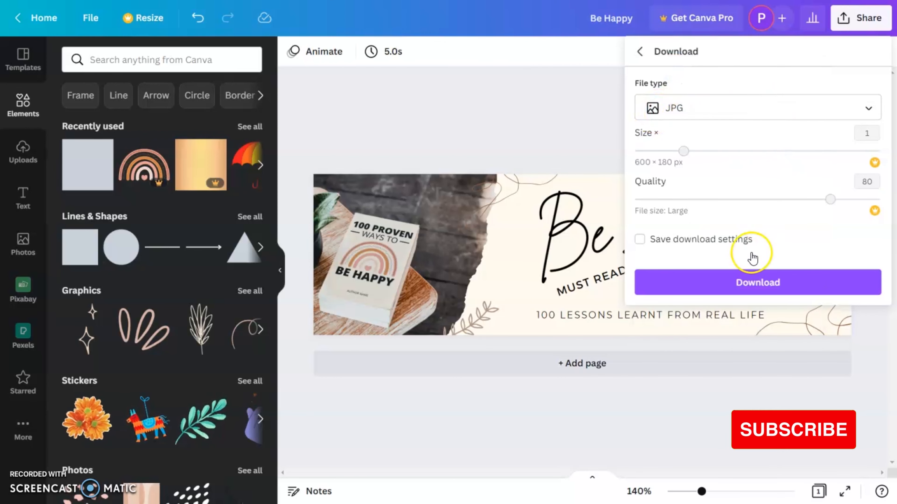
{"action": "left_click", "coordinate": [763, 284]}
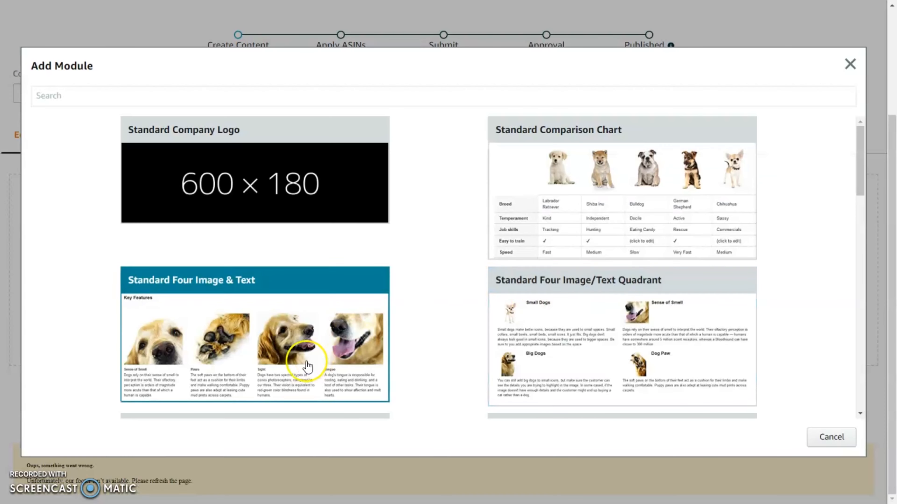
Add the Standard Three Images & Text module to the content and look over its image and text fields
{"action": "scroll", "coordinate": [307, 367], "scroll_direction": "down", "scroll_amount": 15}
{"action": "scroll", "coordinate": [315, 354], "scroll_direction": "down", "scroll_amount": 8}
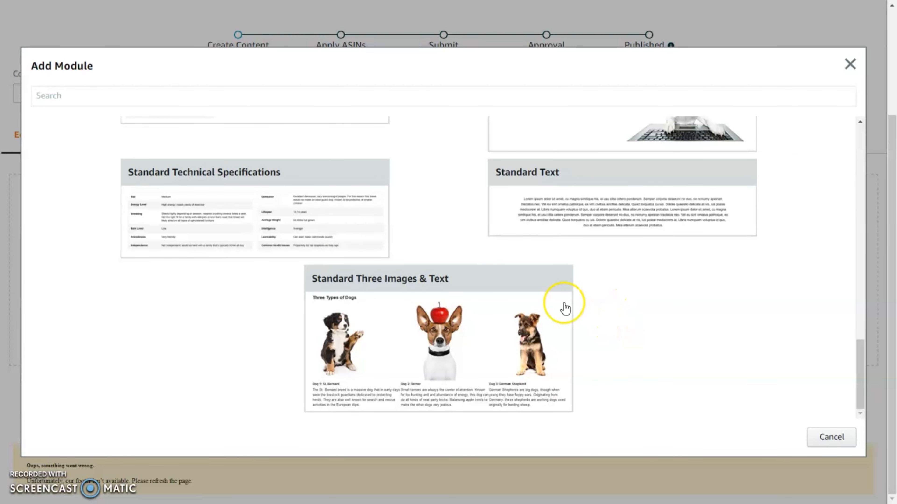
{"action": "left_click", "coordinate": [449, 336]}
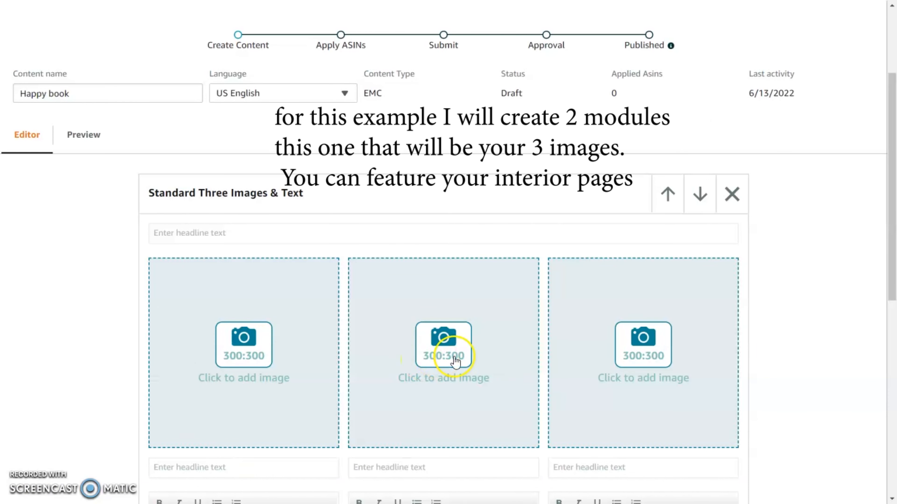
{"action": "scroll", "coordinate": [636, 366], "scroll_direction": "down", "scroll_amount": 5}
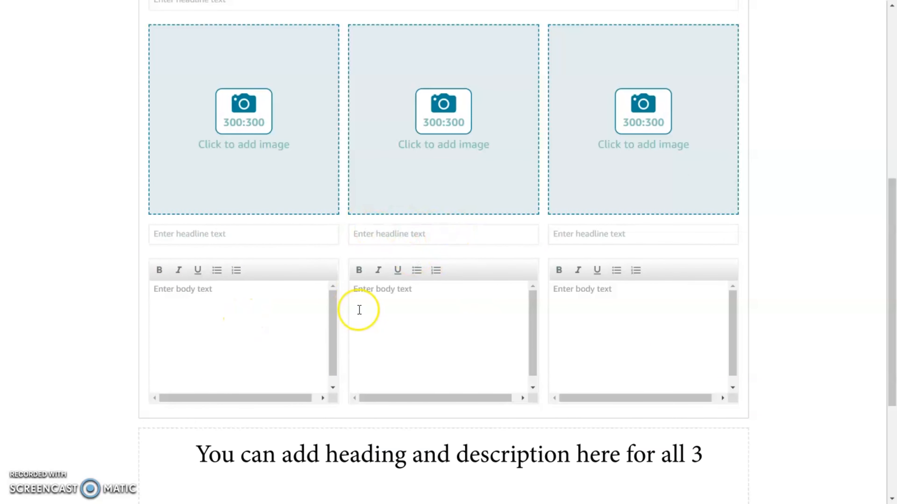
{"action": "scroll", "coordinate": [834, 246], "scroll_direction": "up", "scroll_amount": 5}
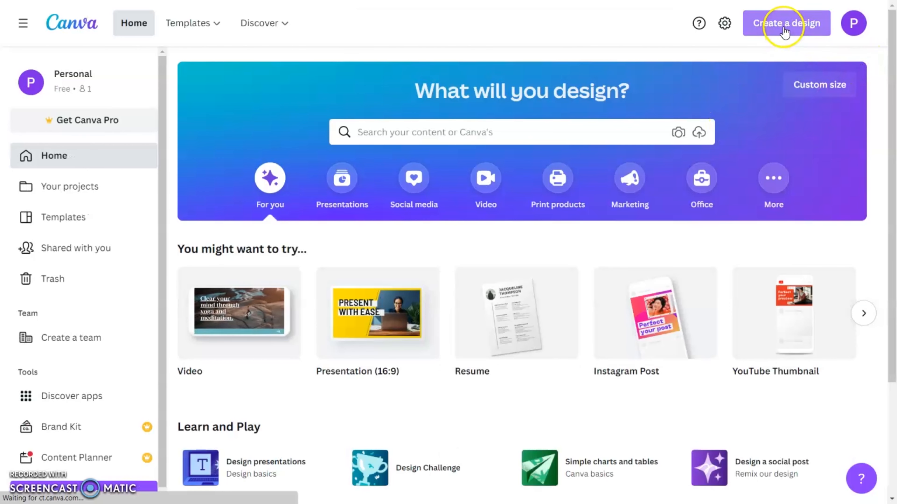
Switch to Canva and create a new custom-size design of 300 × 300 px
{"action": "left_click", "coordinate": [785, 25]}
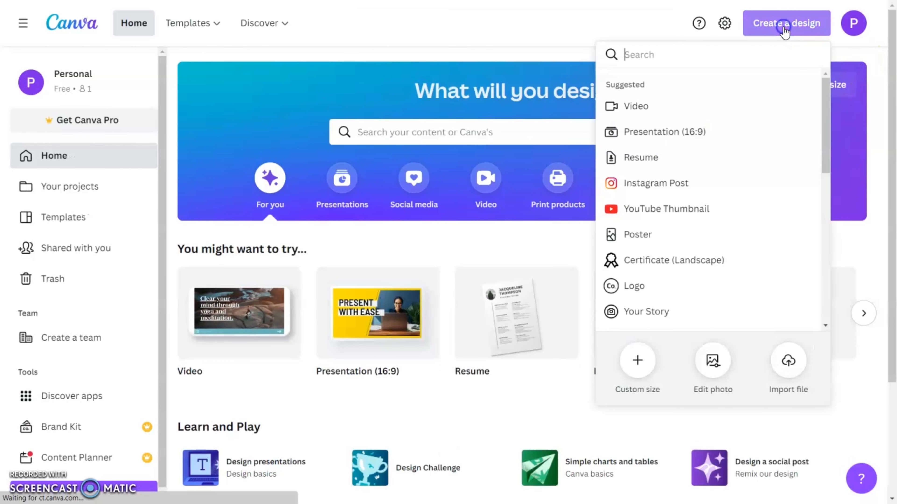
{"action": "left_click", "coordinate": [634, 361]}
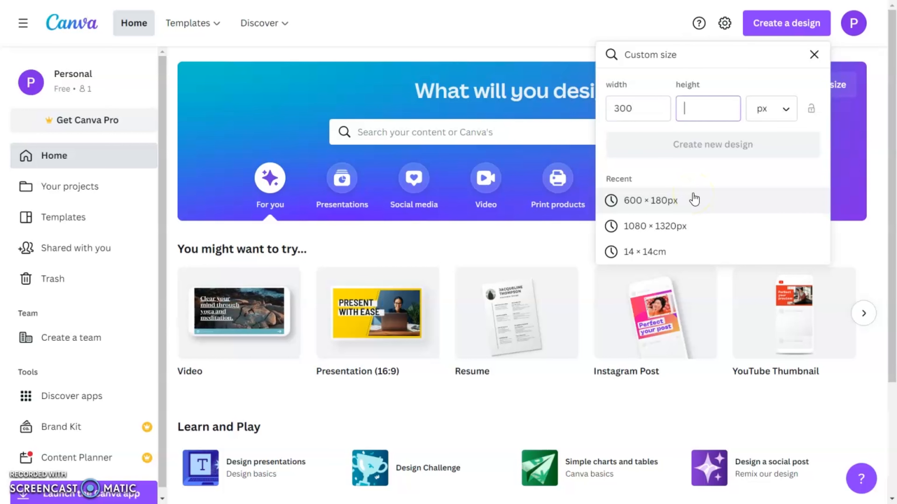
{"action": "type", "text": "00"}
{"action": "left_click", "coordinate": [694, 145]}
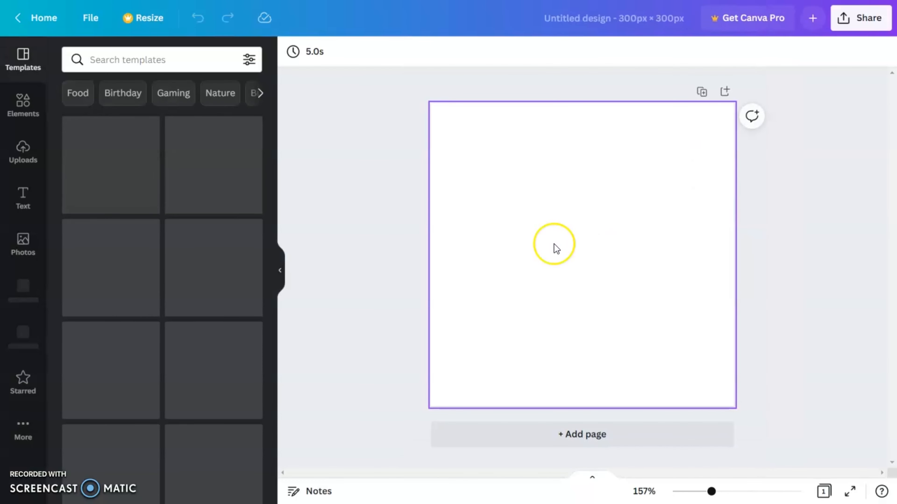
Place the uploaded photo of the book on the wooden table and enlarge it to cover the whole page
{"action": "left_click", "coordinate": [23, 160]}
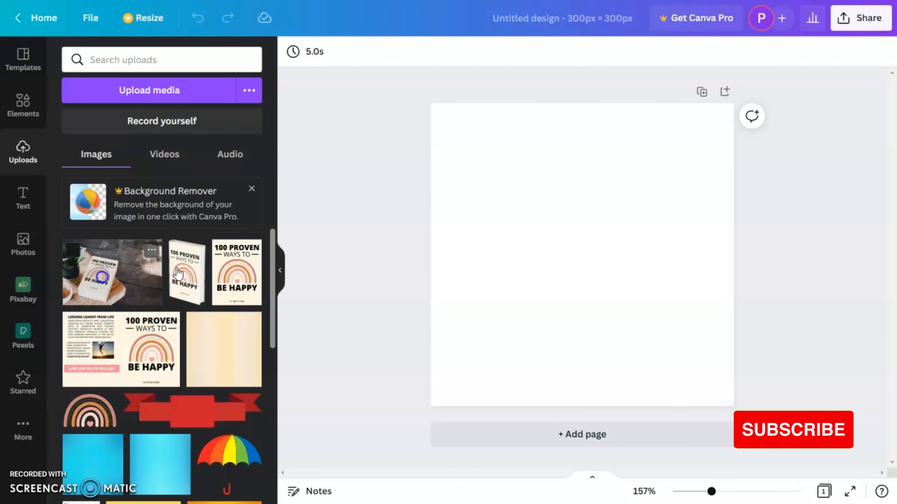
{"action": "left_click", "coordinate": [104, 282]}
{"action": "left_click_drag", "start_coordinate": [673, 192], "coordinate": [747, 150]}
{"action": "left_click_drag", "start_coordinate": [653, 254], "coordinate": [664, 202]}
{"action": "left_click_drag", "start_coordinate": [749, 354], "coordinate": [833, 410]}
{"action": "left_click_drag", "start_coordinate": [416, 131], "coordinate": [369, 101]}
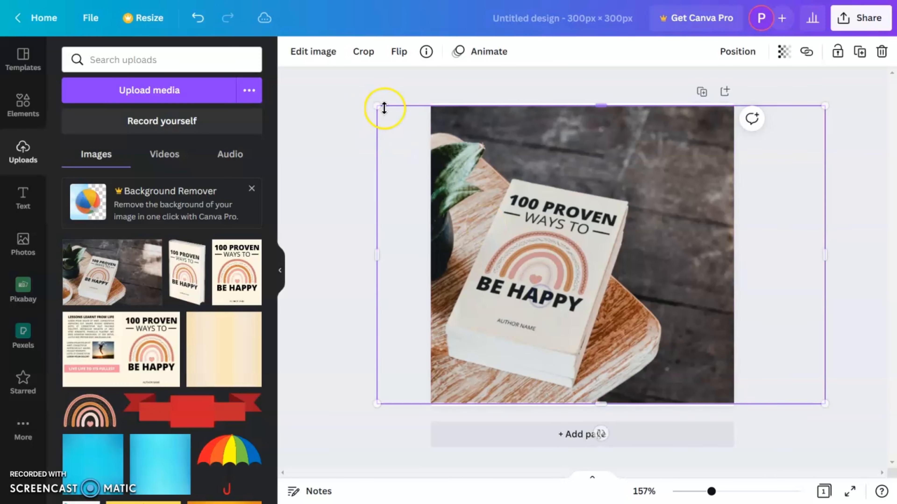
{"action": "left_click", "coordinate": [347, 141]}
Add the text "life changing book", shrink it and move it to the upper part of the photo
{"action": "double_click", "coordinate": [584, 270]}
{"action": "left_click", "coordinate": [403, 283]}
{"action": "type", "text": "t"}
{"action": "type", "text": "life chan"}
{"action": "type", "text": "ging book"}
{"action": "left_click_drag", "start_coordinate": [594, 262], "coordinate": [604, 141]}
{"action": "left_click_drag", "start_coordinate": [733, 151], "coordinate": [699, 145]}
Make the "life changing book" text white and uppercase and position it above the book
{"action": "left_click", "coordinate": [358, 55]}
{"action": "left_click", "coordinate": [488, 51]}
{"action": "left_click", "coordinate": [143, 119]}
{"action": "left_click", "coordinate": [793, 51]}
{"action": "left_click", "coordinate": [620, 84]}
{"action": "left_click_drag", "start_coordinate": [605, 129], "coordinate": [657, 165]}
Duplicate the "LIFE CHANGING BOOK" text and change the copy beneath it to "MUST READ"
{"action": "key", "text": "ctrl+c"}
{"action": "key", "text": "ctrl+v"}
{"action": "double_click", "coordinate": [650, 159]}
{"action": "type", "text": "must read"}
{"action": "left_click", "coordinate": [800, 172]}
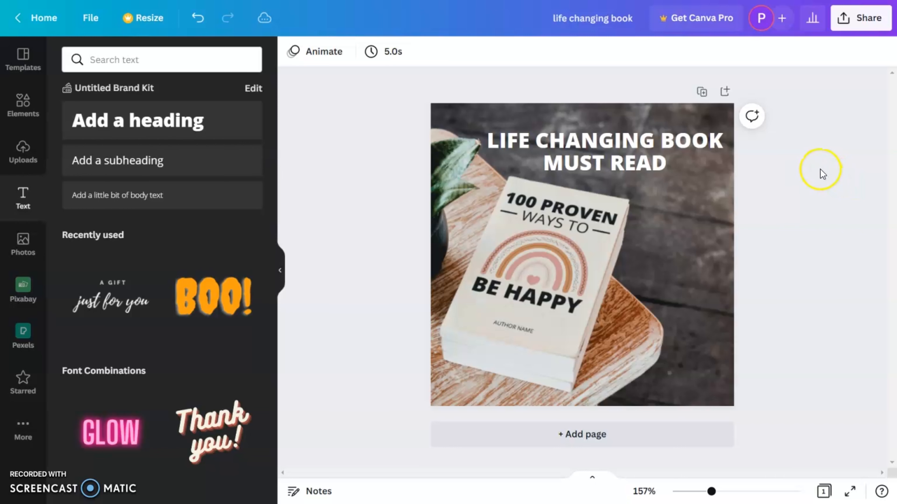
Add a second page with a full-page square in the photo's salmon colour and the upright book mockup on it
{"action": "left_click", "coordinate": [582, 435]}
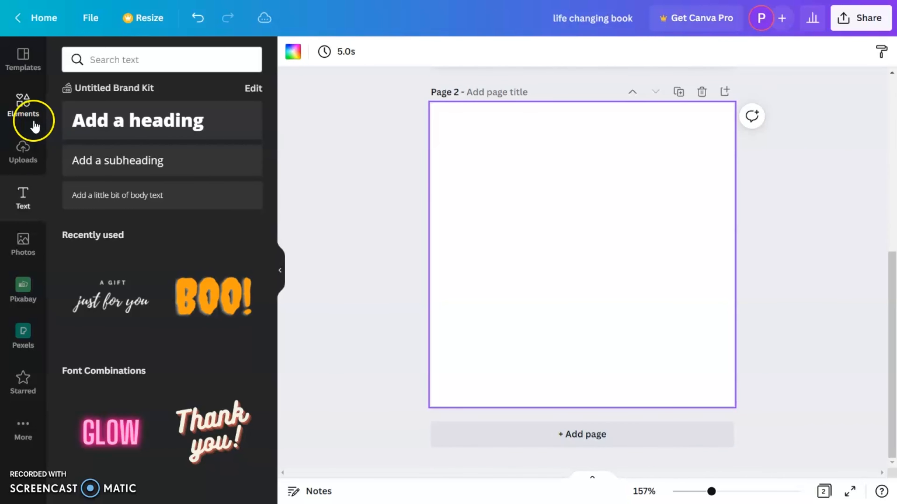
{"action": "left_click", "coordinate": [24, 116]}
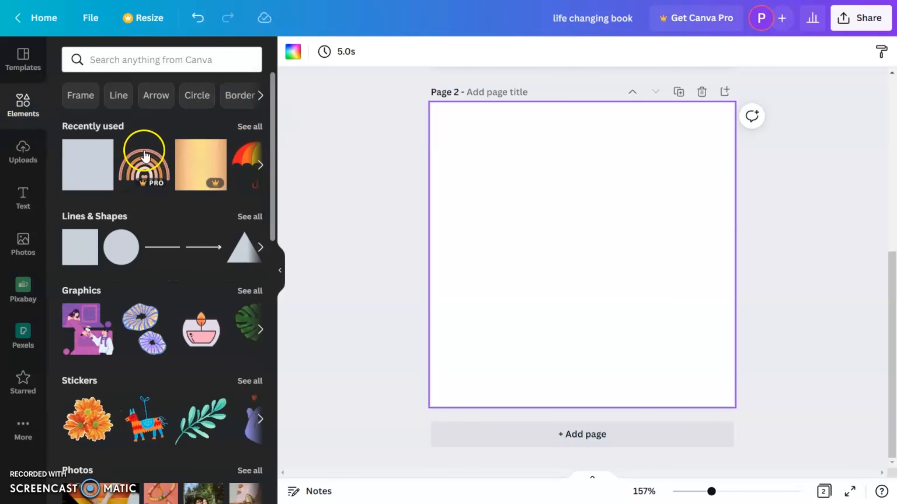
{"action": "left_click", "coordinate": [78, 170]}
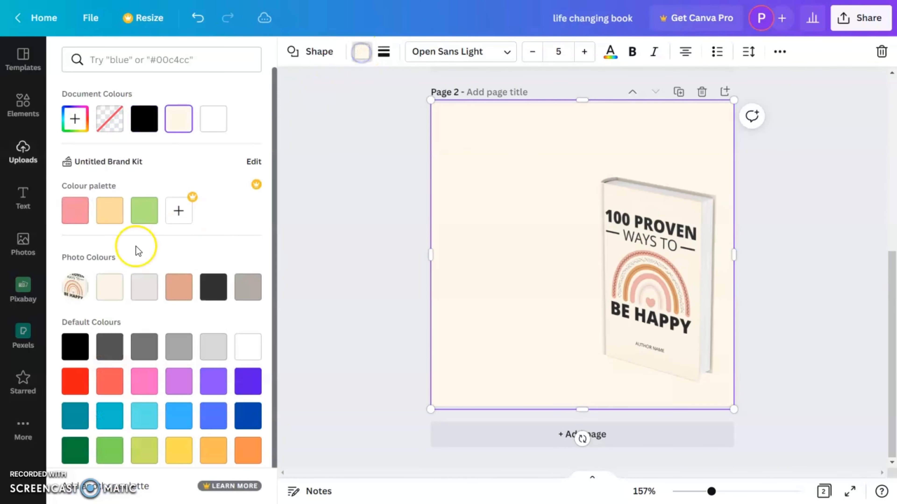
{"action": "left_click", "coordinate": [74, 118]}
{"action": "left_click", "coordinate": [171, 292]}
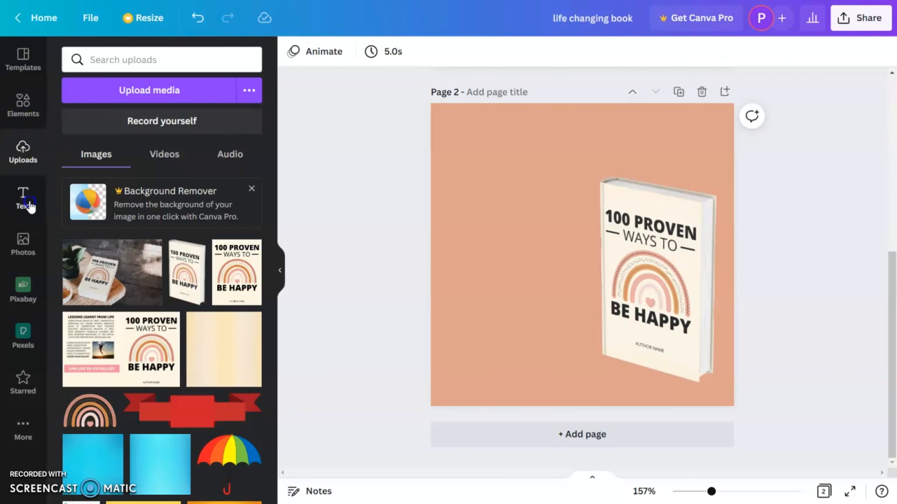
Add the white uppercase heading "WHY YOU NEED THIS BOOK" above the mockup at size 14.2
{"action": "left_click", "coordinate": [30, 204]}
{"action": "type", "text": "tWhy you need this book"}
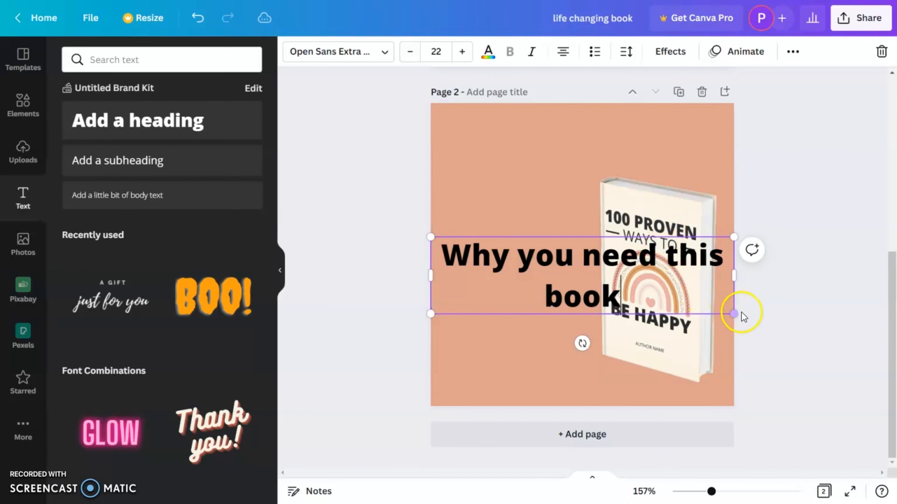
{"action": "left_click_drag", "start_coordinate": [722, 313], "coordinate": [645, 293]}
{"action": "left_click_drag", "start_coordinate": [579, 275], "coordinate": [523, 156]}
{"action": "left_click_drag", "start_coordinate": [583, 157], "coordinate": [641, 152]}
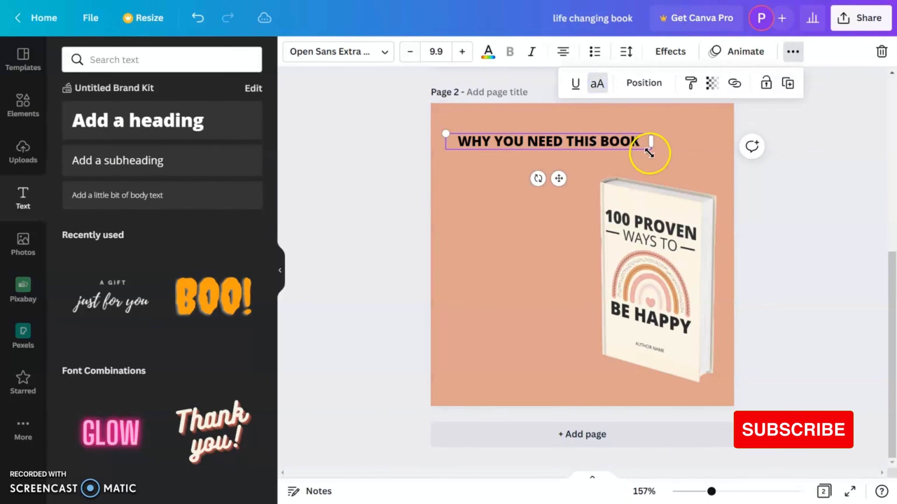
{"action": "left_click_drag", "start_coordinate": [649, 153], "coordinate": [677, 164]}
{"action": "left_click_drag", "start_coordinate": [558, 143], "coordinate": [596, 144]}
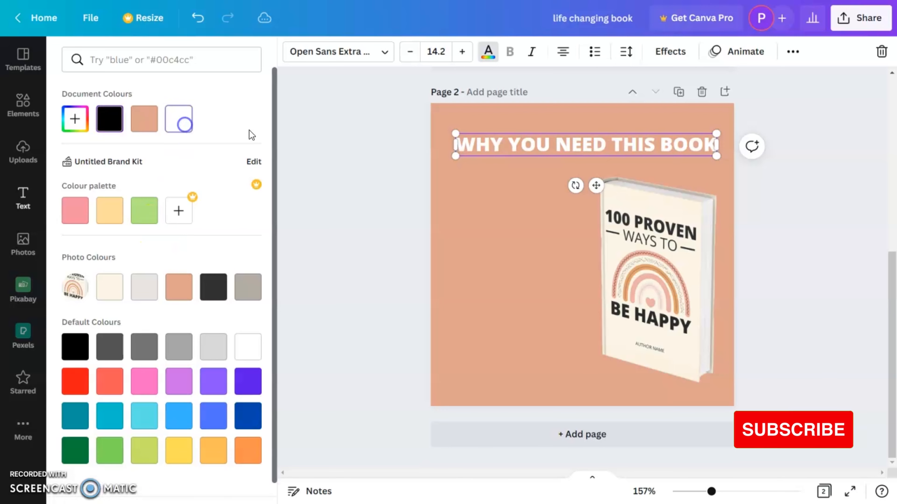
Duplicate the heading below itself, replace the copy with lorem ipsum text, narrow it to fit beside the book and reduce its size
{"action": "left_click_drag", "start_coordinate": [522, 148], "coordinate": [523, 190]}
{"action": "double_click", "coordinate": [523, 191]}
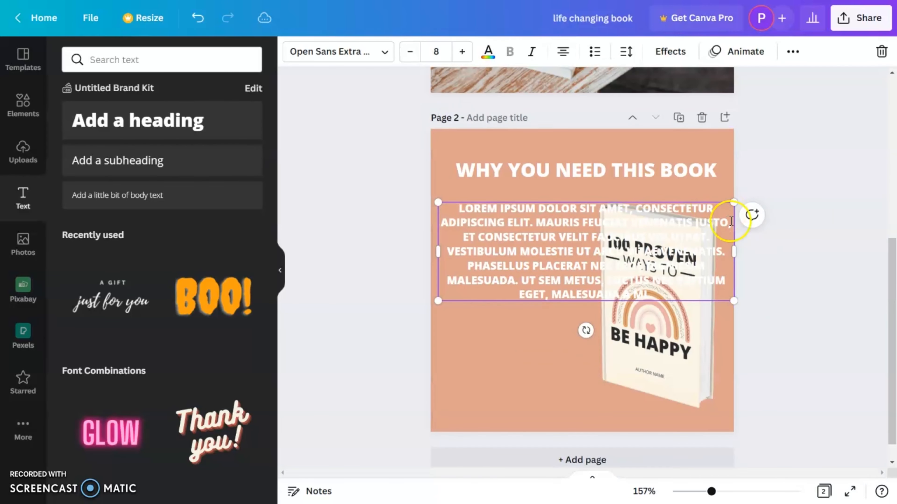
{"action": "left_click_drag", "start_coordinate": [733, 251], "coordinate": [595, 241]}
{"action": "left_click_drag", "start_coordinate": [438, 301], "coordinate": [443, 300]}
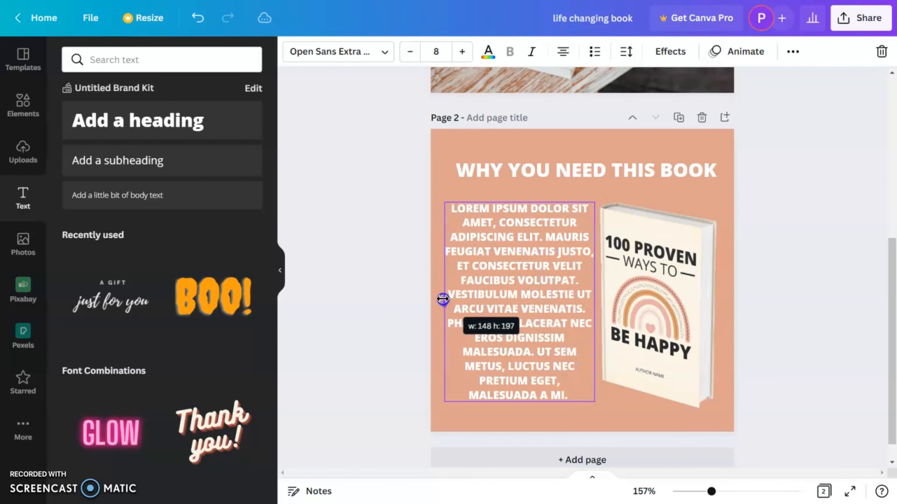
{"action": "left_click", "coordinate": [459, 56]}
{"action": "left_click", "coordinate": [408, 55]}
{"action": "left_click", "coordinate": [409, 56]}
{"action": "left_click", "coordinate": [408, 56]}
Enlarge the "WHY YOU NEED THIS BOOK" heading slightly and centre it horizontally on the page
{"action": "left_click", "coordinate": [696, 177]}
{"action": "left_click_drag", "start_coordinate": [717, 182], "coordinate": [727, 191]}
{"action": "left_click", "coordinate": [793, 52]}
{"action": "left_click", "coordinate": [642, 82]}
{"action": "left_click", "coordinate": [589, 202]}
Trim the lower lorem ipsum paragraph so it ends at "faucibus volutpat" and place it below the first one
{"action": "left_click_drag", "start_coordinate": [537, 267], "coordinate": [537, 271]}
{"action": "double_click", "coordinate": [540, 330]}
{"action": "left_click_drag", "start_coordinate": [495, 353], "coordinate": [558, 407]}
{"action": "key", "text": "BackSpace"}
{"action": "left_click", "coordinate": [827, 214]}
{"action": "left_click_drag", "start_coordinate": [514, 328], "coordinate": [556, 391]}
{"action": "left_click", "coordinate": [813, 250]}
Change both lorem ipsum paragraphs to a lighter font and adjust their text size
{"action": "left_click", "coordinate": [513, 348]}
{"action": "left_click", "coordinate": [519, 254], "text": "shift"}
{"action": "left_click", "coordinate": [335, 51]}
{"action": "left_click", "coordinate": [171, 170]}
{"action": "left_click", "coordinate": [412, 52]}
{"action": "left_click", "coordinate": [462, 52]}
{"action": "left_click", "coordinate": [462, 52]}
Close the gap between the two paragraphs, scale them down together and reposition them beside the book
{"action": "left_click", "coordinate": [798, 269]}
{"action": "left_click", "coordinate": [520, 288], "text": "shift"}
{"action": "left_click_drag", "start_coordinate": [520, 289], "coordinate": [520, 273]}
{"action": "left_click", "coordinate": [559, 264]}
{"action": "left_click", "coordinate": [551, 364], "text": "shift"}
{"action": "left_click_drag", "start_coordinate": [594, 395], "coordinate": [582, 384]}
{"action": "left_click_drag", "start_coordinate": [511, 252], "coordinate": [519, 261]}
{"action": "left_click", "coordinate": [874, 244]}
{"action": "left_click", "coordinate": [530, 272]}
{"action": "left_click", "coordinate": [812, 255]}
Duplicate the page heading below the paragraphs and change the copy to "BE HAPPY"
{"action": "left_click", "coordinate": [558, 170]}
{"action": "key", "text": "ctrl+c"}
{"action": "key", "text": "ctrl+v"}
{"action": "left_click_drag", "start_coordinate": [557, 171], "coordinate": [502, 407]}
{"action": "double_click", "coordinate": [557, 404]}
{"action": "type", "text": "BE HAPPY"}
Select both lorem ipsum paragraphs and scale them down slightly to leave room above "BE HAPPY"
{"action": "left_click", "coordinate": [543, 359]}
{"action": "left_click", "coordinate": [544, 311], "text": "shift"}
{"action": "mouse_move", "coordinate": [589, 393]}
{"action": "left_mouse_down"}
{"action": "mouse_move", "coordinate": [543, 357]}
{"action": "mouse_move", "coordinate": [585, 381]}
{"action": "left_mouse_up"}
{"action": "left_click", "coordinate": [819, 284]}
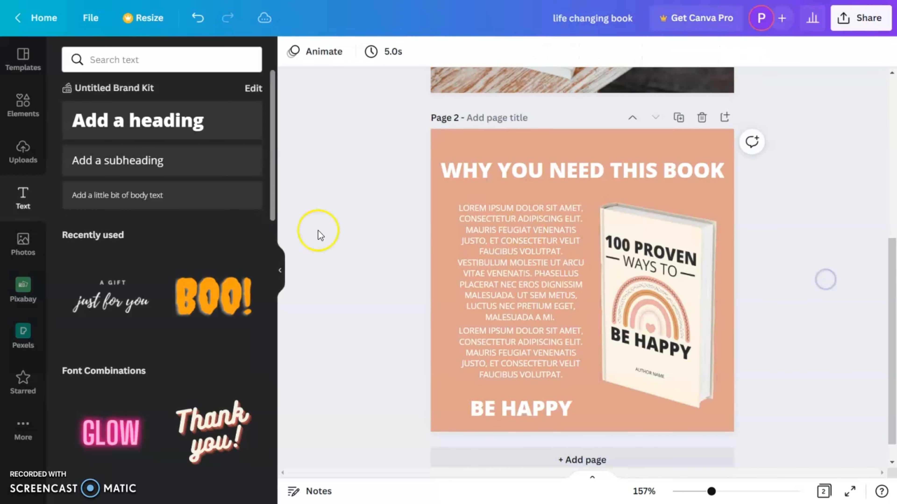
Add a white line of weight 2 under the "WHY YOU NEED THIS BOOK" heading, spanning its full width
{"action": "left_click", "coordinate": [23, 105]}
{"action": "left_click", "coordinate": [162, 247]}
{"action": "left_click_drag", "start_coordinate": [581, 281], "coordinate": [725, 186]}
{"action": "left_click", "coordinate": [324, 52]}
{"action": "left_click_drag", "start_coordinate": [335, 169], "coordinate": [325, 168]}
{"action": "left_click", "coordinate": [293, 52]}
{"action": "left_click", "coordinate": [184, 116]}
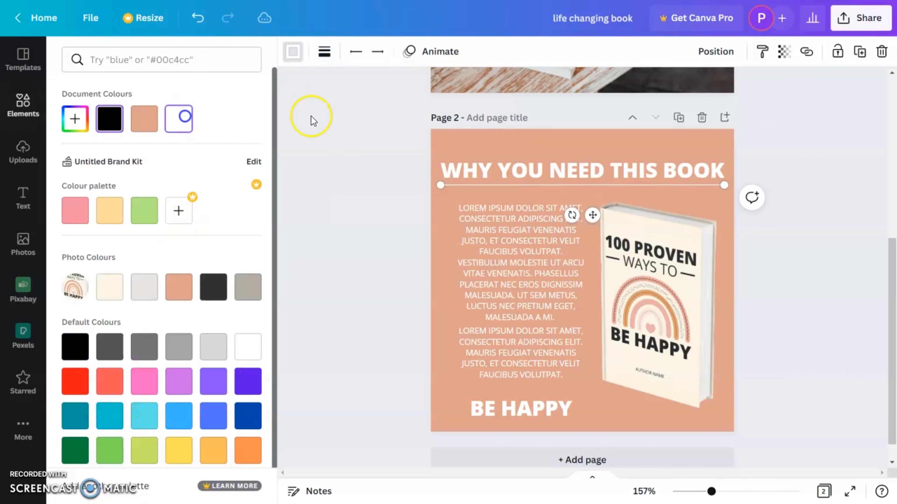
{"action": "left_click", "coordinate": [331, 60]}
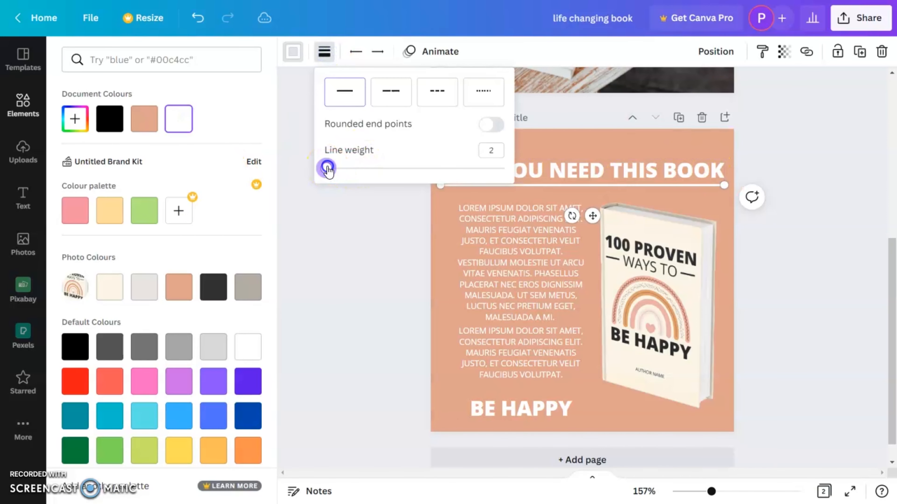
{"action": "left_click", "coordinate": [796, 164]}
{"action": "left_click", "coordinate": [805, 163]}
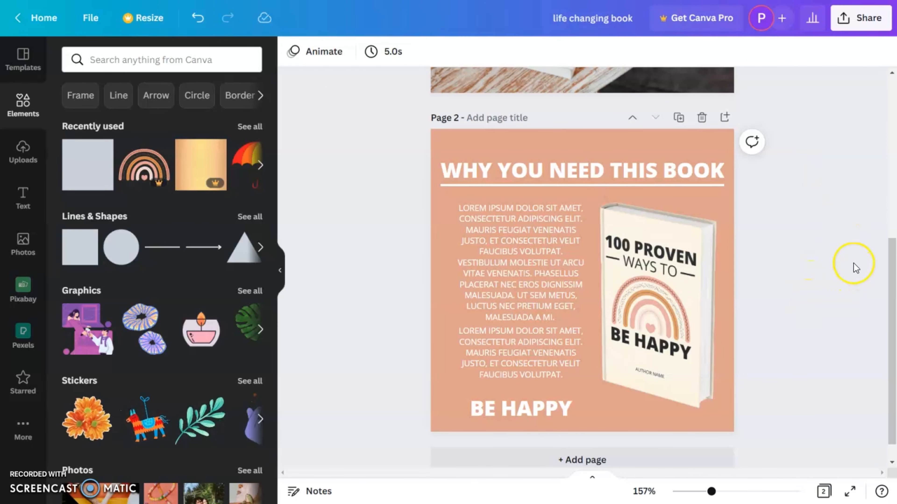
Add a third page, copy the salmon background square onto it and align the square to cover the page
{"action": "left_click", "coordinate": [692, 462]}
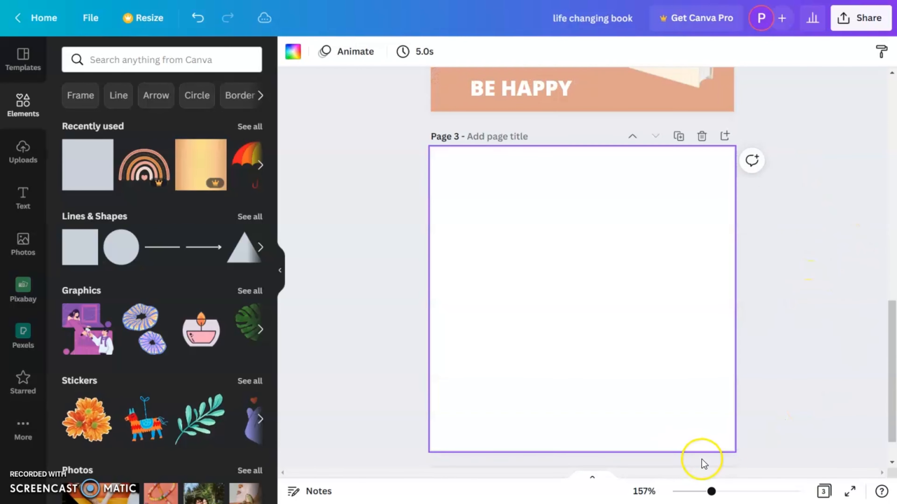
{"action": "left_click", "coordinate": [618, 84]}
{"action": "key", "text": "ctrl+d"}
{"action": "left_click_drag", "start_coordinate": [618, 84], "coordinate": [617, 420]}
{"action": "left_click", "coordinate": [781, 50]}
{"action": "left_click", "coordinate": [627, 84]}
{"action": "left_click", "coordinate": [456, 202]}
{"action": "left_click", "coordinate": [786, 243]}
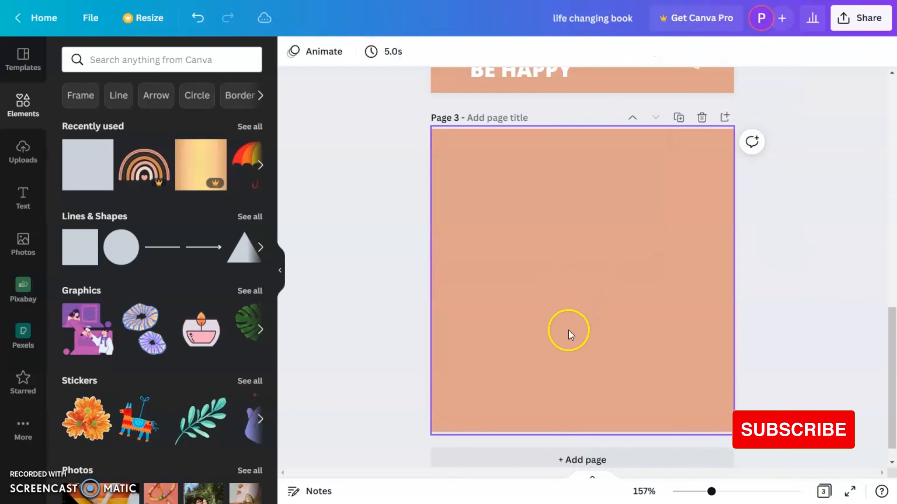
Place the book mockup and the interior spread on page 3, enlarge the spread and crop it to its first page
{"action": "left_click", "coordinate": [22, 152]}
{"action": "left_click", "coordinate": [82, 341]}
{"action": "left_click", "coordinate": [111, 270]}
{"action": "left_click_drag", "start_coordinate": [702, 203], "coordinate": [734, 183]}
{"action": "left_click_drag", "start_coordinate": [460, 359], "coordinate": [431, 378]}
{"action": "left_click_drag", "start_coordinate": [734, 279], "coordinate": [585, 281]}
{"action": "left_click_drag", "start_coordinate": [503, 308], "coordinate": [521, 308]}
{"action": "left_click_drag", "start_coordinate": [521, 307], "coordinate": [544, 307]}
Crop a second copy of the spread to the "LEARN FROM YOUR MISTAKES" page, then move and rotate it slightly
{"action": "left_click_drag", "start_coordinate": [628, 281], "coordinate": [690, 294]}
{"action": "left_click", "coordinate": [597, 277]}
{"action": "left_click_drag", "start_coordinate": [624, 280], "coordinate": [726, 285]}
{"action": "left_click_drag", "start_coordinate": [422, 284], "coordinate": [579, 285]}
{"action": "left_click_drag", "start_coordinate": [664, 285], "coordinate": [656, 262]}
{"action": "left_click_drag", "start_coordinate": [645, 383], "coordinate": [629, 382]}
Move the "DON'T COMPARE YOURSELF" page lower beside the book, tilt it slightly and scale it down
{"action": "left_click", "coordinate": [522, 282]}
{"action": "left_click_drag", "start_coordinate": [523, 283], "coordinate": [510, 326]}
{"action": "left_click_drag", "start_coordinate": [511, 451], "coordinate": [494, 448]}
{"action": "left_click_drag", "start_coordinate": [564, 410], "coordinate": [558, 403]}
Scale down the "LEARN FROM YOUR MISTAKES" page and send it behind the book mockup
{"action": "left_click", "coordinate": [646, 261]}
{"action": "left_click_drag", "start_coordinate": [707, 363], "coordinate": [697, 337]}
{"action": "left_click_drag", "start_coordinate": [632, 360], "coordinate": [584, 331]}
{"action": "right_click", "coordinate": [683, 369]}
{"action": "left_click", "coordinate": [770, 302]}
Enlarge the "LEARN FROM YOUR MISTAKES" page slightly, tilt it clockwise and move it up beside the book
{"action": "left_click", "coordinate": [676, 283]}
{"action": "left_click_drag", "start_coordinate": [714, 193], "coordinate": [724, 182]}
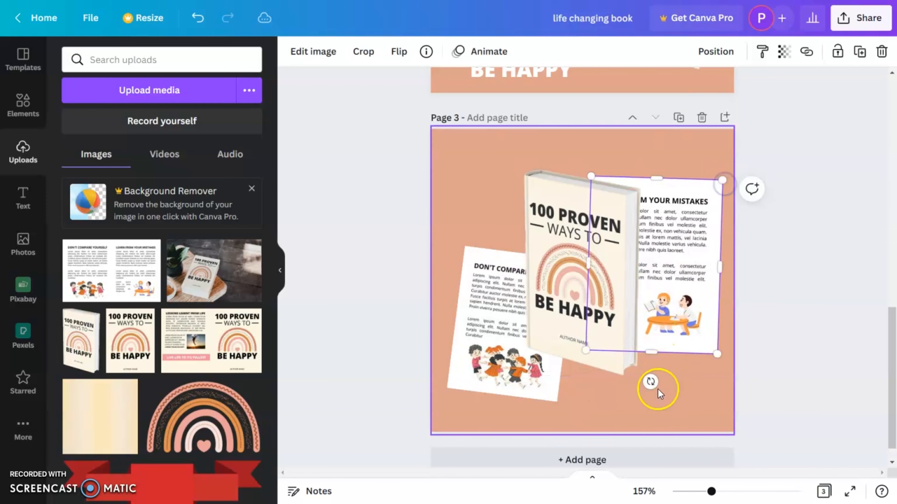
{"action": "left_click_drag", "start_coordinate": [651, 381], "coordinate": [637, 380]}
{"action": "left_click_drag", "start_coordinate": [635, 350], "coordinate": [635, 320]}
Tilt the "DON'T COMPARE YOURSELF" page counterclockwise and move it further toward the page's lower left corner
{"action": "left_click", "coordinate": [502, 346]}
{"action": "left_click_drag", "start_coordinate": [499, 425], "coordinate": [523, 424]}
{"action": "left_click_drag", "start_coordinate": [548, 344], "coordinate": [525, 366]}
Select the book and both interior pages together, scale them down and shift them toward the lower right
{"action": "left_click", "coordinate": [584, 307], "text": "shift"}
{"action": "left_click", "coordinate": [672, 244], "text": "shift"}
{"action": "left_click_drag", "start_coordinate": [734, 423], "coordinate": [696, 392]}
{"action": "left_click_drag", "start_coordinate": [601, 305], "coordinate": [620, 331]}
{"action": "left_click", "coordinate": [794, 326]}
Rotate the book mockup slightly and move it down, then shift the "LEARN FROM YOUR MISTAKES" page outward
{"action": "left_click", "coordinate": [596, 314]}
{"action": "left_click_drag", "start_coordinate": [585, 406], "coordinate": [577, 406]}
{"action": "left_click_drag", "start_coordinate": [597, 312], "coordinate": [607, 323]}
{"action": "left_click_drag", "start_coordinate": [666, 272], "coordinate": [678, 268]}
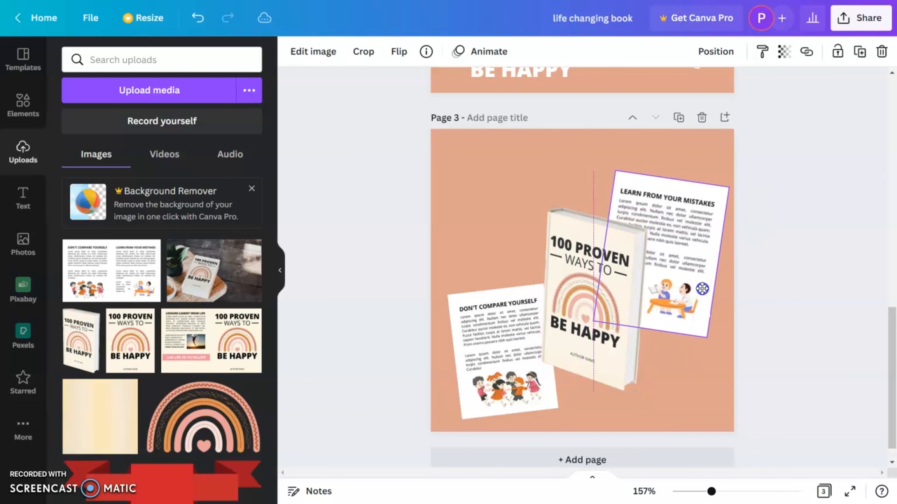
Tilt the "DON'T COMPARE YOURSELF" page slightly clockwise and nudge it away from the book
{"action": "left_click", "coordinate": [502, 360]}
{"action": "left_click_drag", "start_coordinate": [513, 438], "coordinate": [499, 439]}
{"action": "left_click_drag", "start_coordinate": [496, 374], "coordinate": [493, 373]}
{"action": "left_click", "coordinate": [774, 313]}
Add a second headline reading "LEARN TO LIVE" below "BE HAPPY" on page 3
{"action": "left_click_drag", "start_coordinate": [539, 71], "coordinate": [577, 185]}
{"action": "left_click", "coordinate": [800, 194]}
{"action": "double_click", "coordinate": [577, 185]}
{"action": "type", "text": "LEARN TO"}
{"action": "key", "text": "Return"}
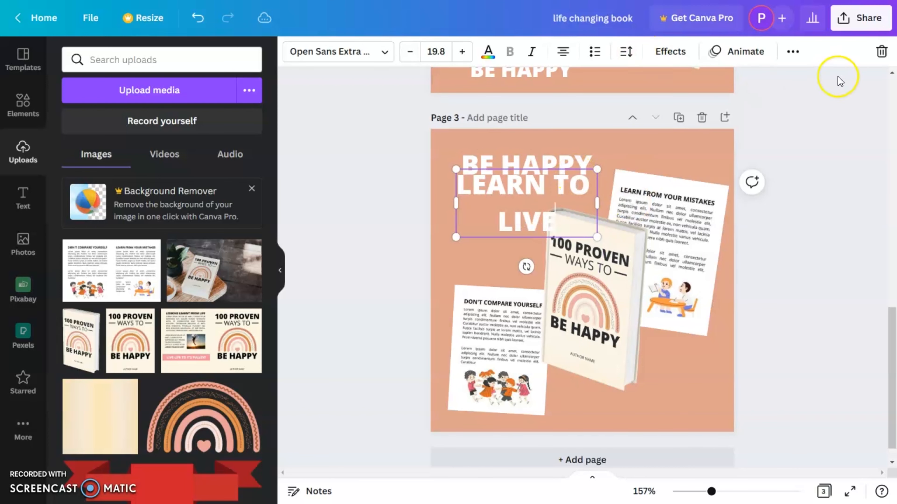
Left-align the "LEARN TO LIVE" headline and set its letter spacing to 104 and line spacing to 0.5
{"action": "left_click", "coordinate": [563, 52]}
{"action": "left_click", "coordinate": [793, 52]}
{"action": "left_click", "coordinate": [626, 52]}
{"action": "mouse_move", "coordinate": [668, 108]}
{"action": "left_mouse_down"}
{"action": "mouse_move", "coordinate": [693, 116]}
{"action": "mouse_move", "coordinate": [683, 115]}
{"action": "left_mouse_up"}
{"action": "left_click_drag", "start_coordinate": [707, 145], "coordinate": [645, 161]}
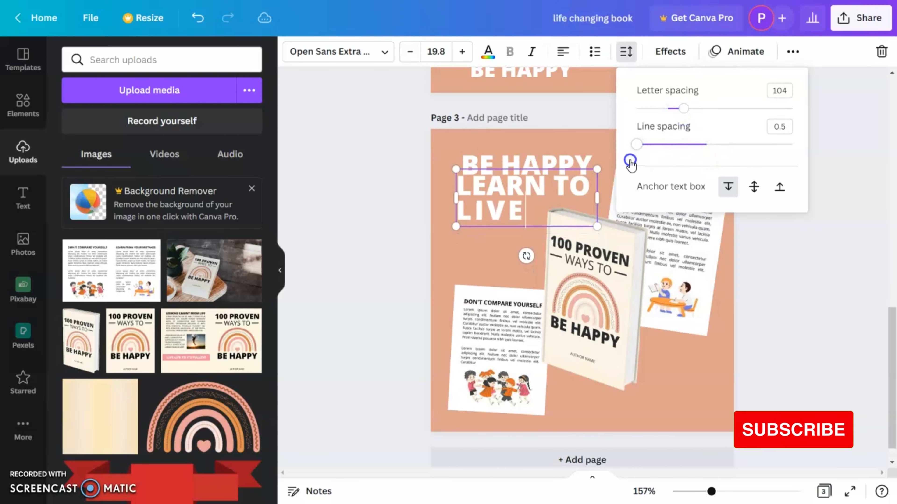
Enlarge the "BE HAPPY" headline slightly, scale "LEARN TO LIVE" to size 18.8, and line their left edges up one below the other
{"action": "left_click", "coordinate": [827, 162]}
{"action": "left_click_drag", "start_coordinate": [523, 193], "coordinate": [522, 204]}
{"action": "left_click_drag", "start_coordinate": [529, 165], "coordinate": [524, 165]}
{"action": "left_click_drag", "start_coordinate": [592, 182], "coordinate": [600, 186]}
{"action": "left_click", "coordinate": [538, 204]}
{"action": "left_click_drag", "start_coordinate": [597, 236], "coordinate": [589, 233]}
{"action": "left_click_drag", "start_coordinate": [511, 208], "coordinate": [511, 207]}
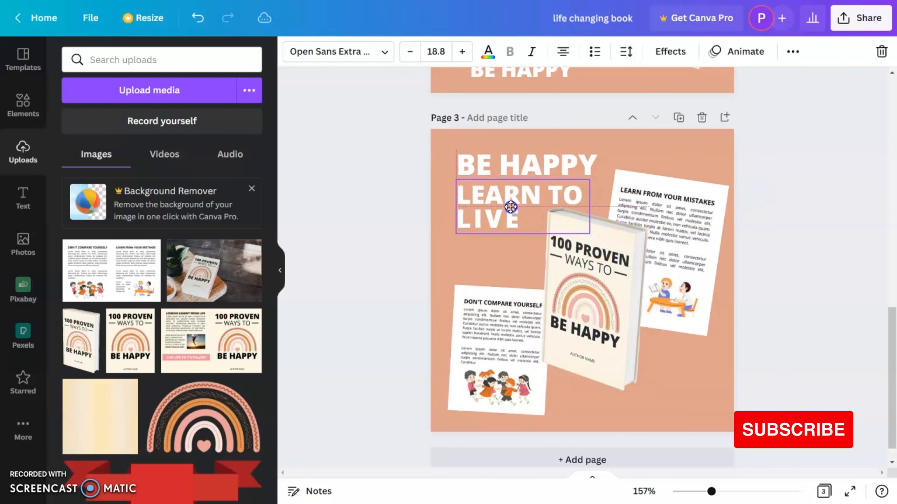
{"action": "left_click", "coordinate": [773, 215]}
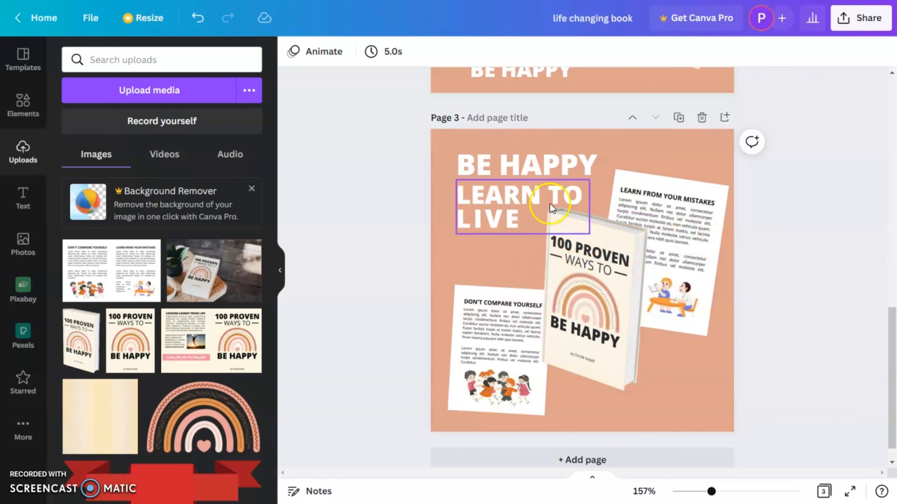
Review the three pages and download all of them as JPG files at 300 × 300 px
{"action": "scroll", "coordinate": [770, 176], "scroll_direction": "up", "scroll_amount": 15}
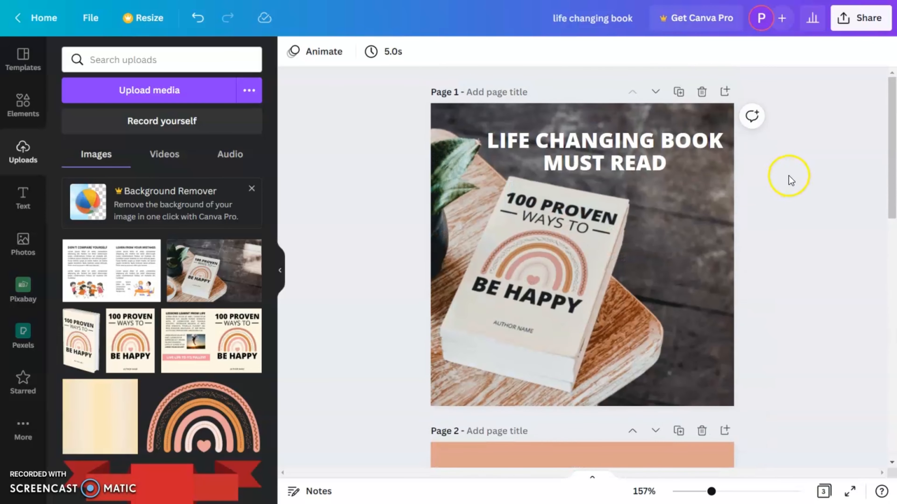
{"action": "scroll", "coordinate": [764, 252], "scroll_direction": "down", "scroll_amount": 8}
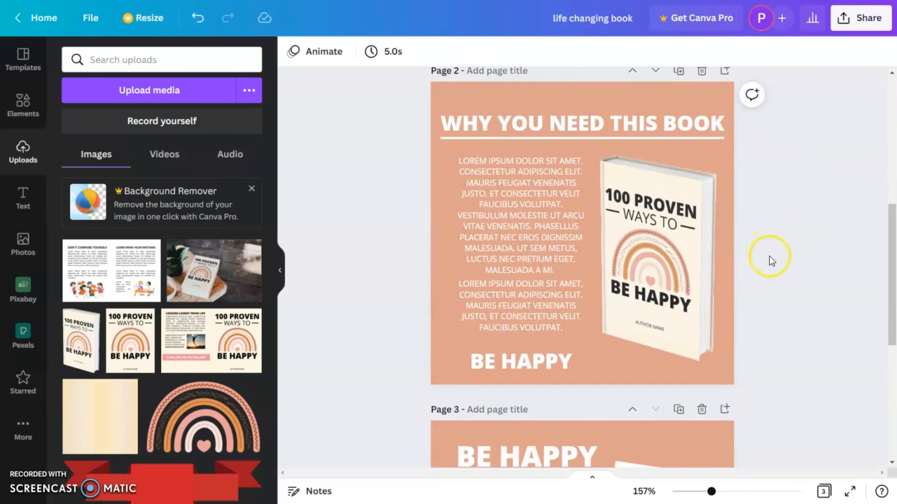
{"action": "scroll", "coordinate": [764, 342], "scroll_direction": "down", "scroll_amount": 7}
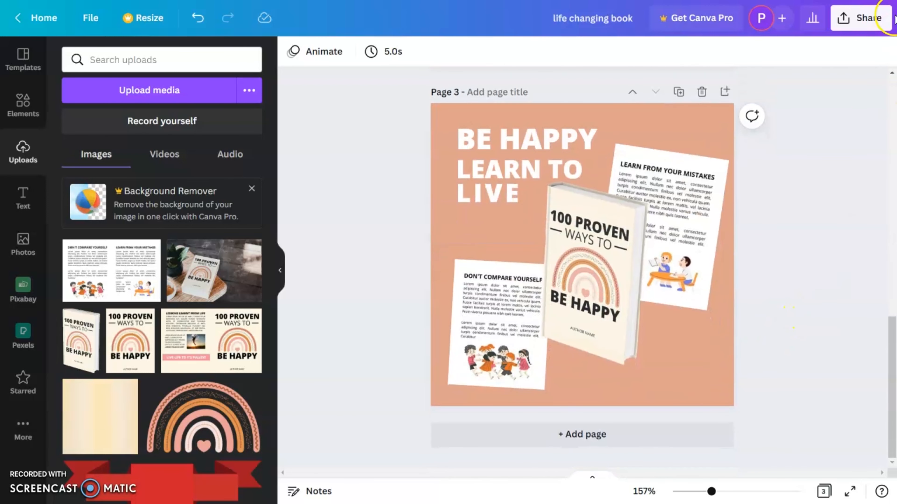
{"action": "left_click", "coordinate": [869, 18]}
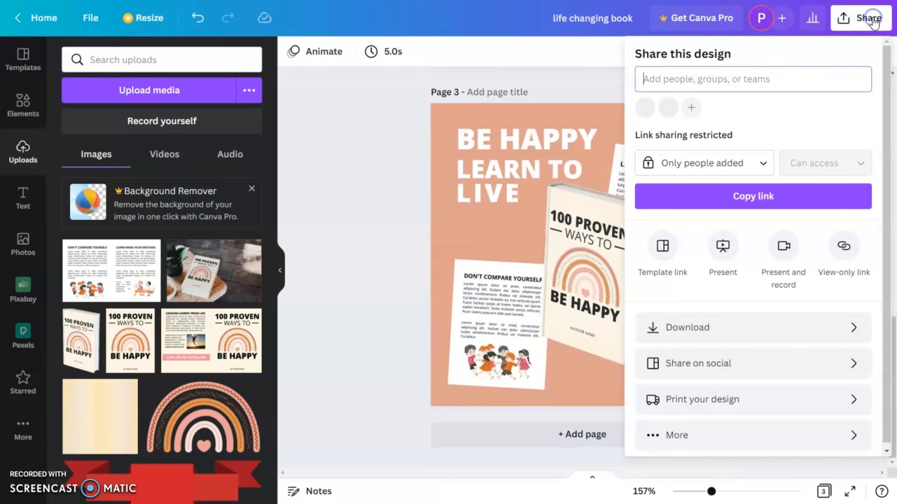
{"action": "left_click", "coordinate": [742, 331]}
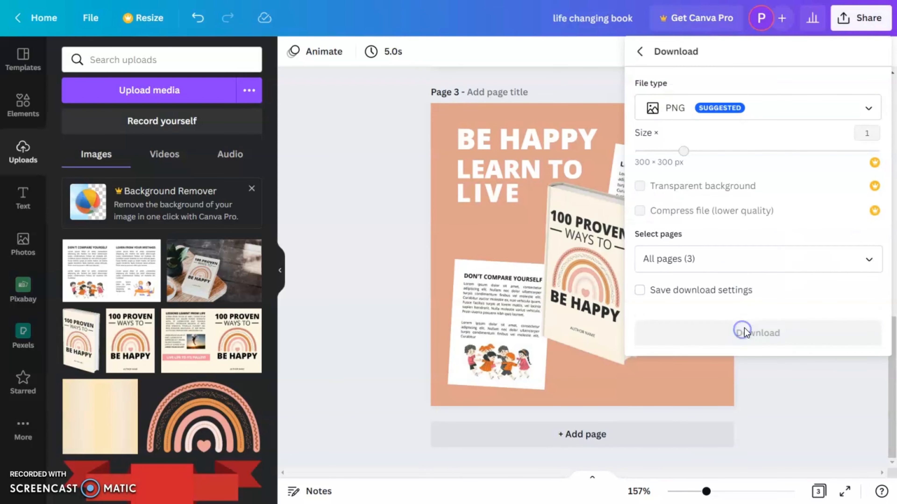
{"action": "left_click", "coordinate": [734, 271]}
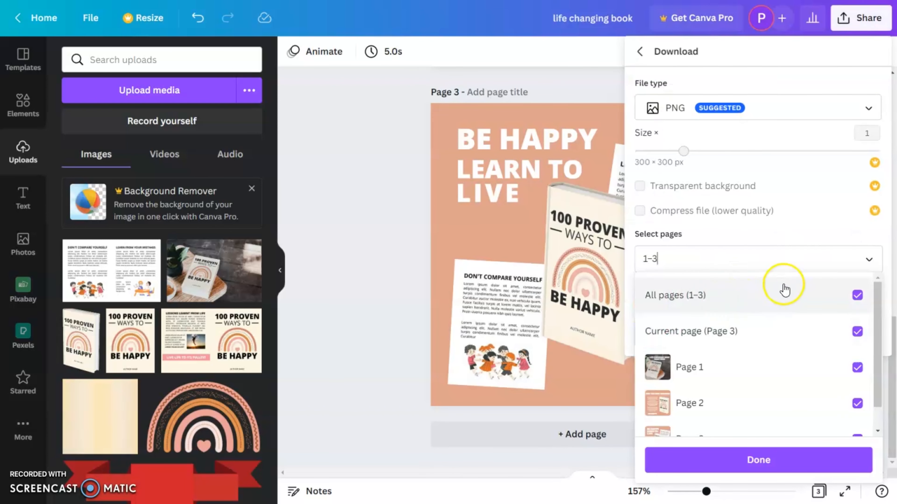
{"action": "left_click", "coordinate": [731, 105]}
{"action": "left_click", "coordinate": [695, 111]}
{"action": "left_click", "coordinate": [682, 79]}
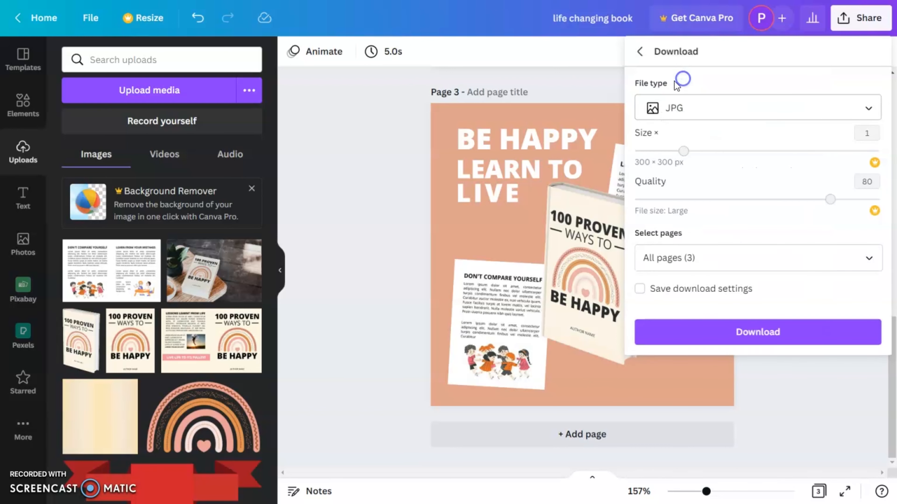
{"action": "left_click", "coordinate": [778, 336]}
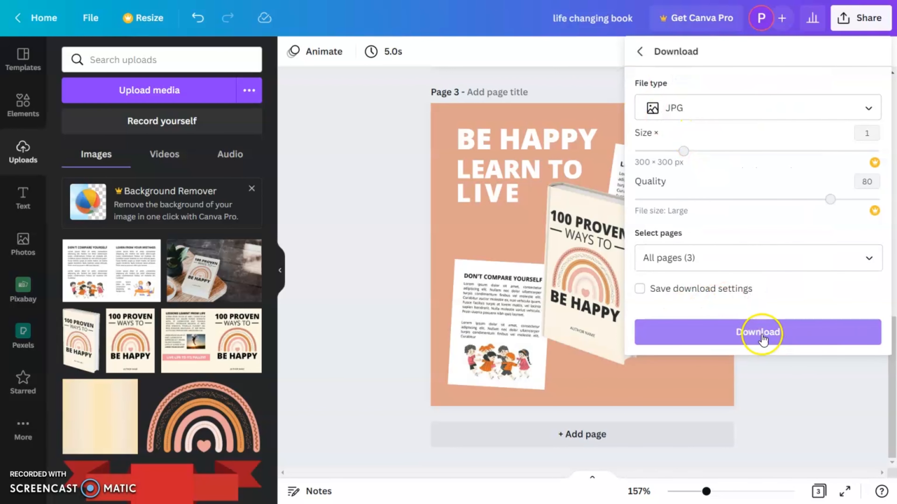
{"action": "left_click", "coordinate": [793, 397]}
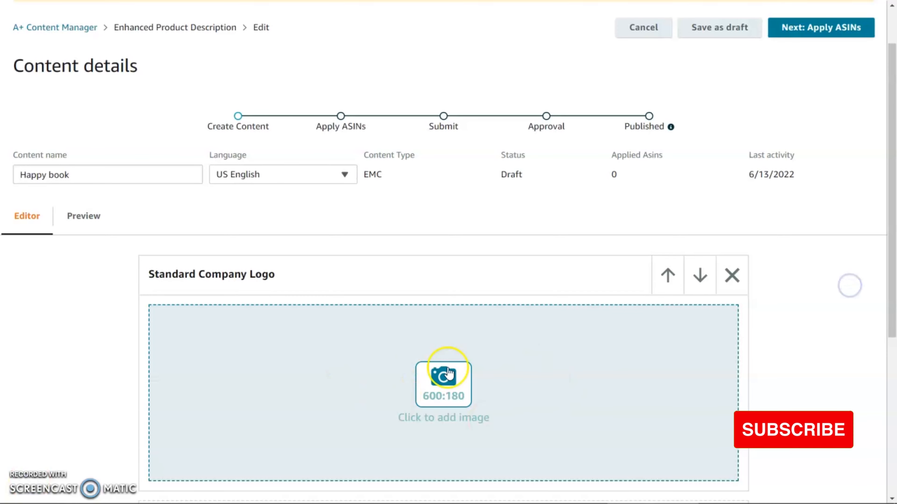
In the A+ Content editor, upload the "Be Happy" banner to the Standard Company Logo module with image keywords
{"action": "left_click", "coordinate": [461, 422]}
{"action": "left_click", "coordinate": [367, 241]}
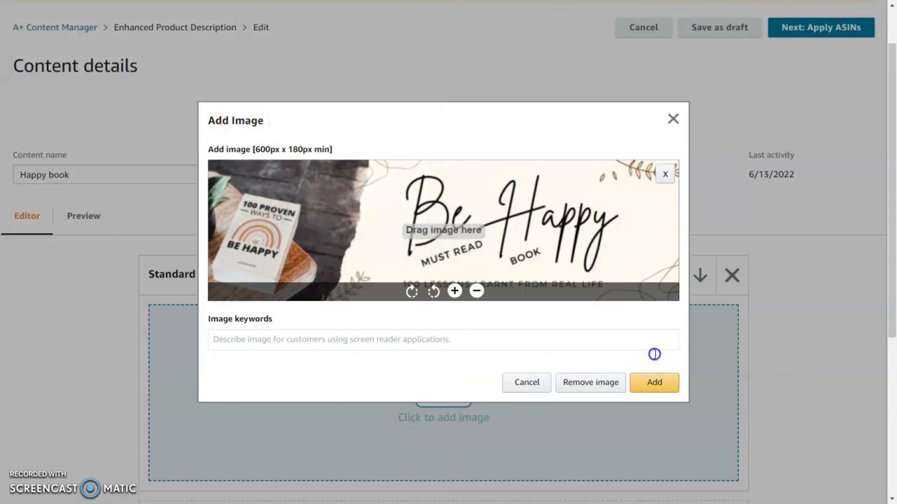
{"action": "left_click", "coordinate": [655, 385]}
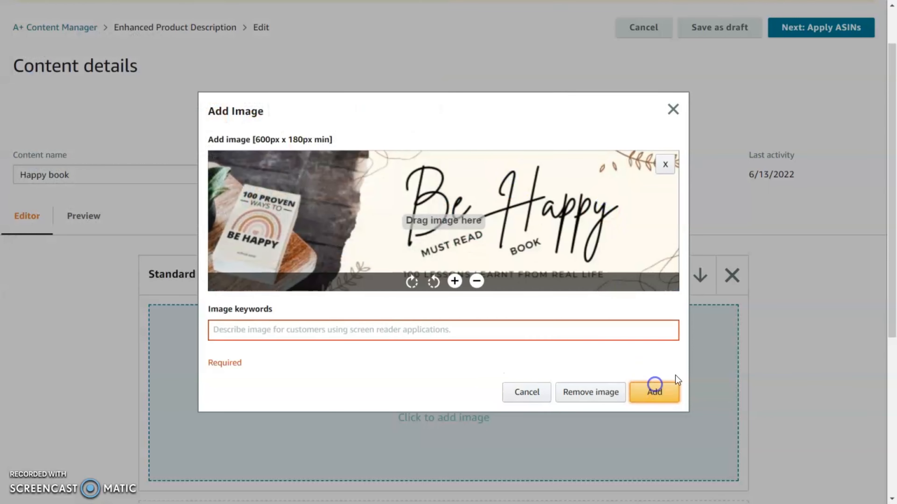
{"action": "left_click", "coordinate": [301, 324]}
{"action": "type", "text": "B"}
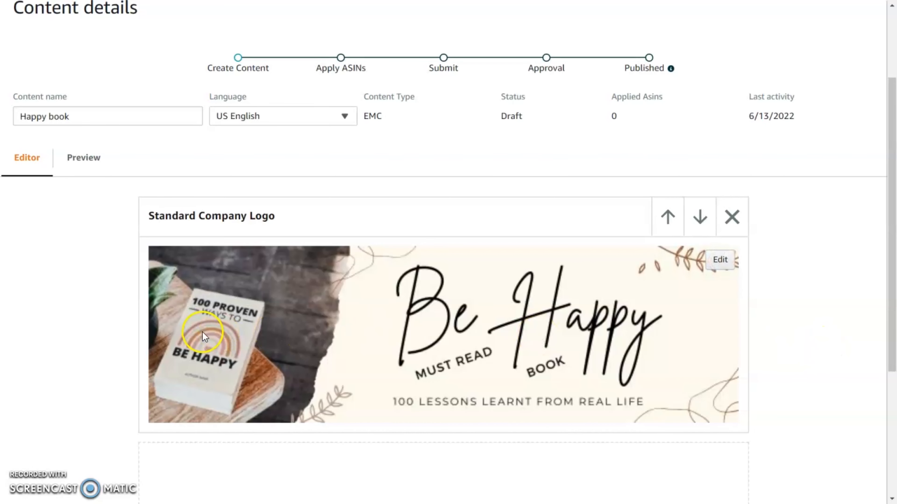
Preview the company logo banner in the desktop layout and return to the editor
{"action": "left_click", "coordinate": [87, 162]}
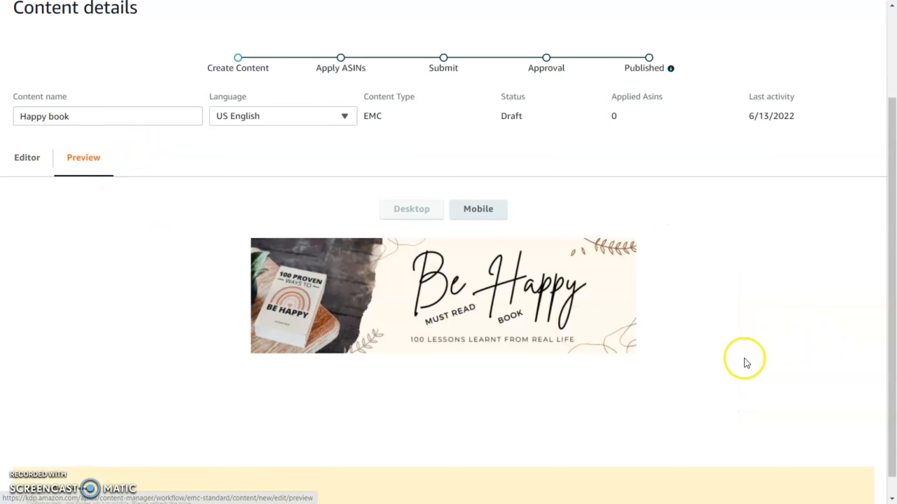
{"action": "scroll", "coordinate": [738, 358], "scroll_direction": "down", "scroll_amount": 1}
{"action": "scroll", "coordinate": [729, 356], "scroll_direction": "up", "scroll_amount": 3}
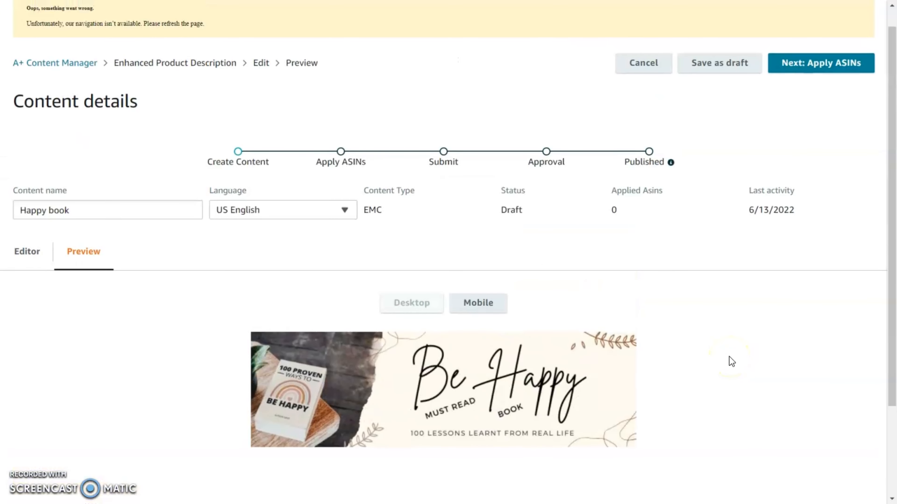
{"action": "scroll", "coordinate": [729, 357], "scroll_direction": "down", "scroll_amount": 2}
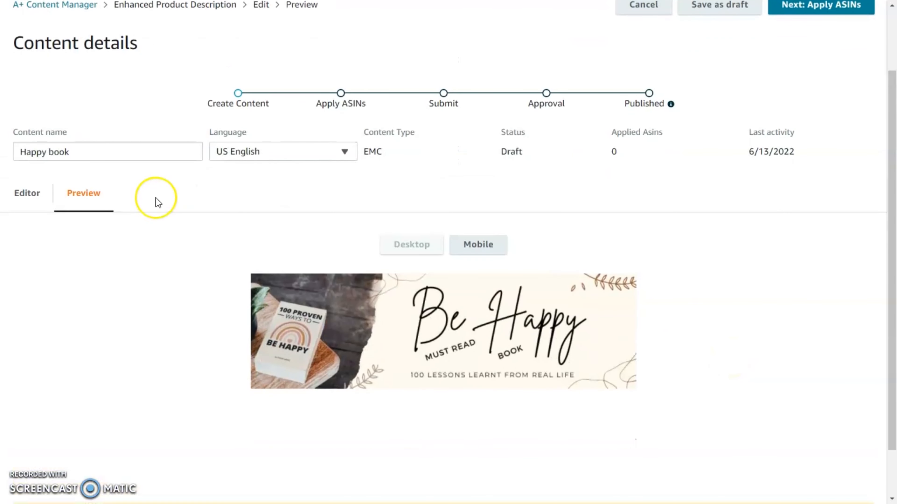
{"action": "left_click", "coordinate": [29, 199]}
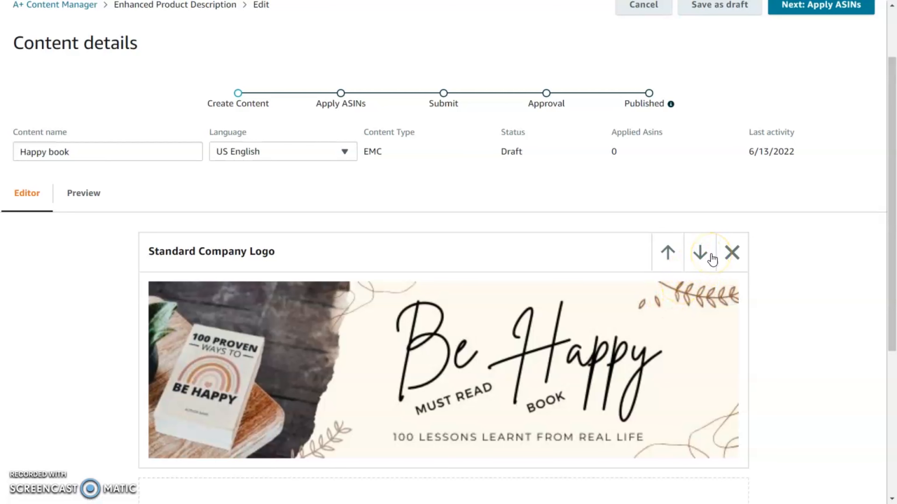
Remove the Standard Company Logo module and add a Standard Three Images & Text module instead
{"action": "left_click", "coordinate": [732, 252]}
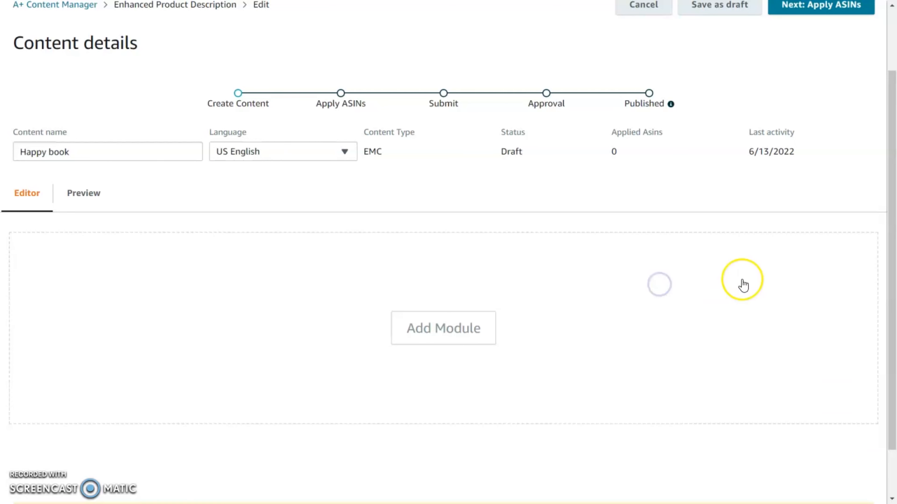
{"action": "left_click", "coordinate": [476, 322]}
{"action": "left_click_drag", "start_coordinate": [860, 183], "coordinate": [785, 388]}
{"action": "left_click", "coordinate": [485, 344]}
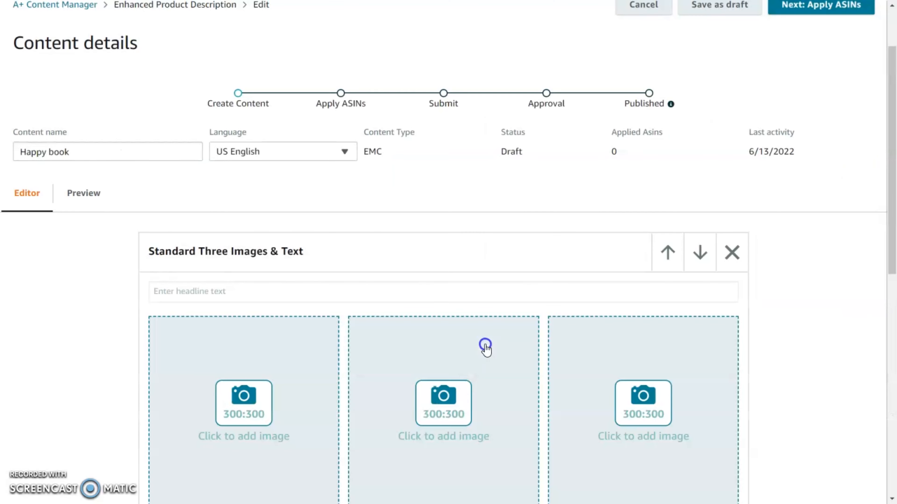
Enter "Be Happy" as the main headline of the Standard Three Images & Text module
{"action": "scroll", "coordinate": [484, 344], "scroll_direction": "down", "scroll_amount": 3}
{"action": "left_click", "coordinate": [279, 174]}
{"action": "type", "text": "Be "}
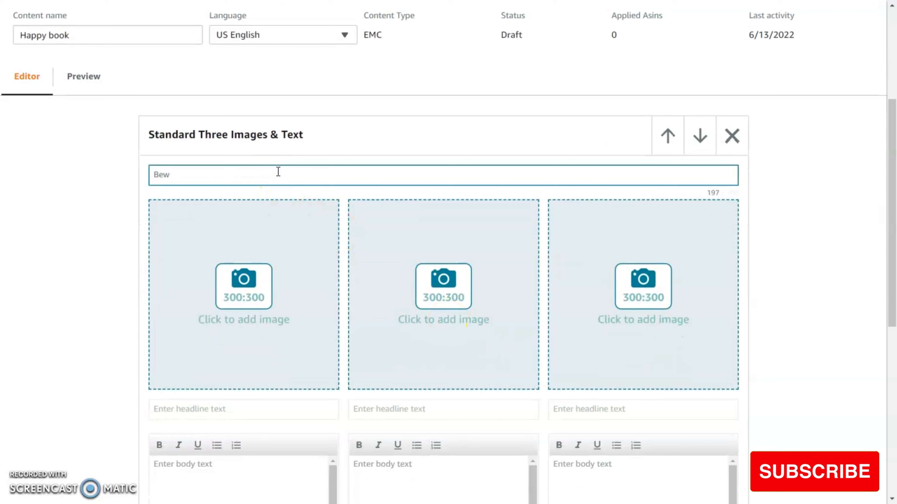
{"action": "type", "text": "Happy"}
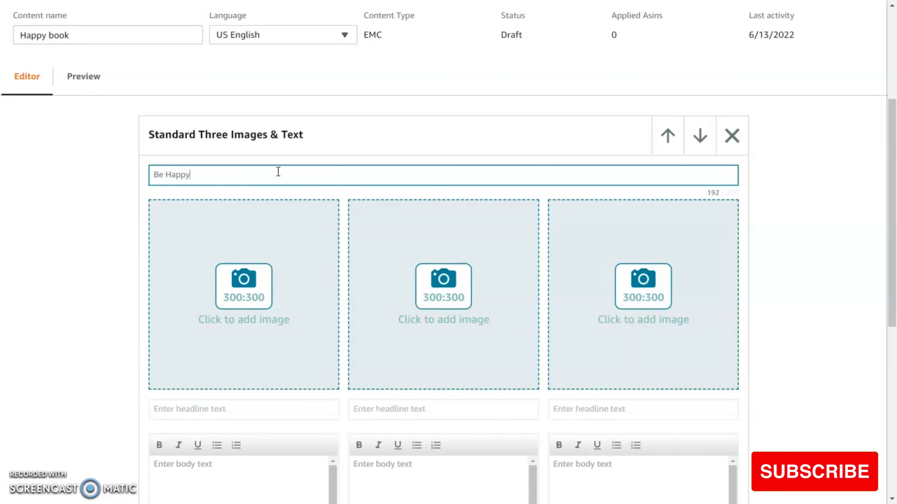
Add the "This book will change your life" image to the first column with the image keywords "Be happy"
{"action": "left_click", "coordinate": [266, 282]}
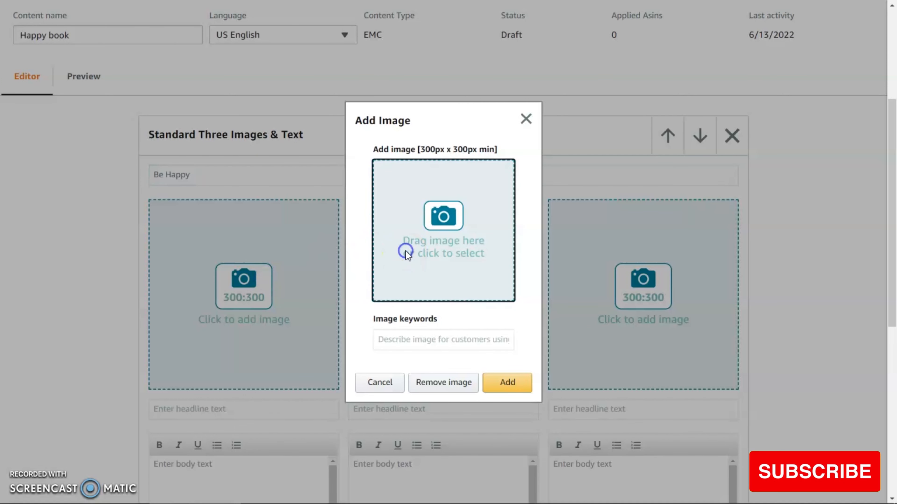
{"action": "type", "text": "e happy"}
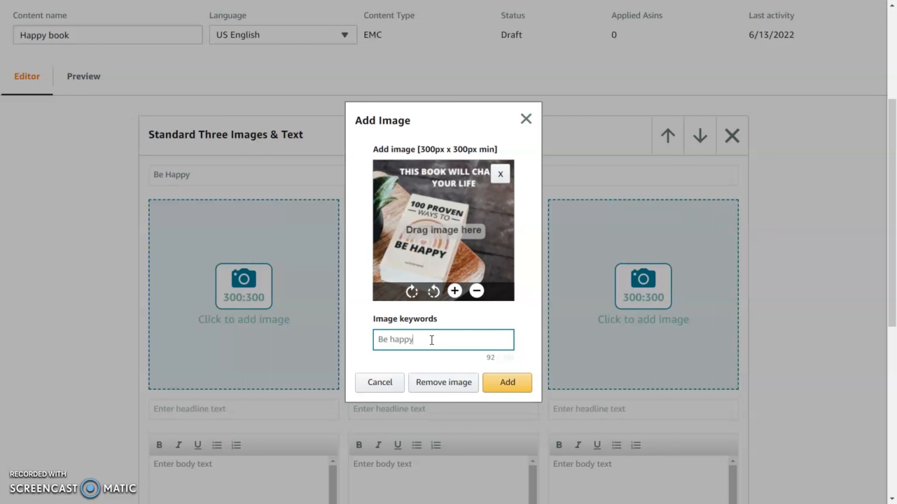
{"action": "left_click", "coordinate": [506, 382]}
Add the "Life changing lessons" image to the second column with the image keywords "Be happy"
{"action": "left_click", "coordinate": [480, 320]}
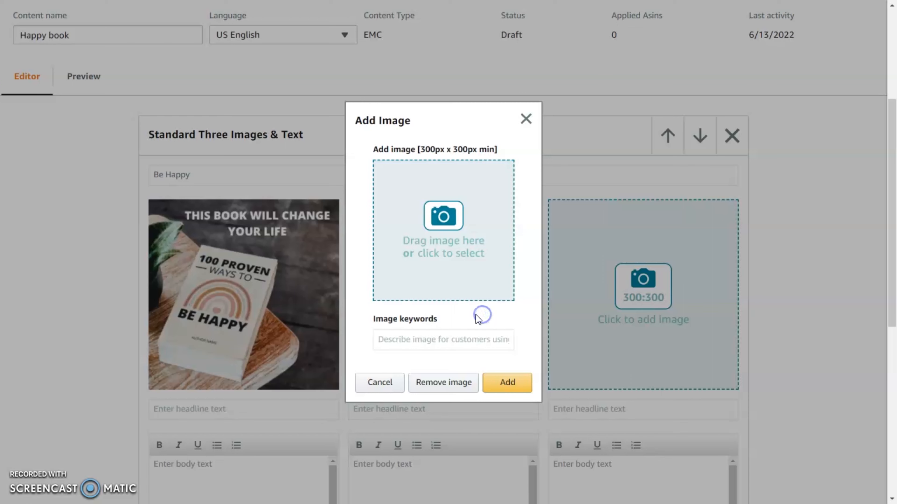
{"action": "left_click", "coordinate": [451, 254]}
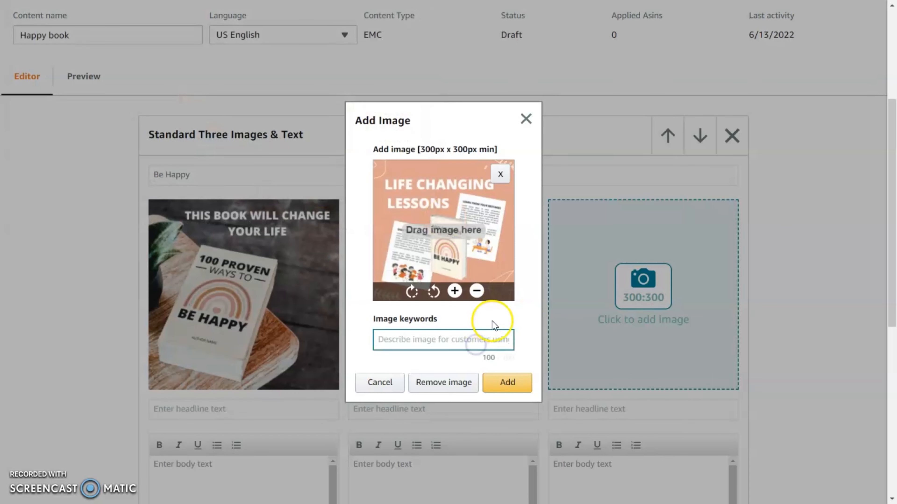
{"action": "type", "text": "Be happy"}
{"action": "left_click", "coordinate": [508, 382]}
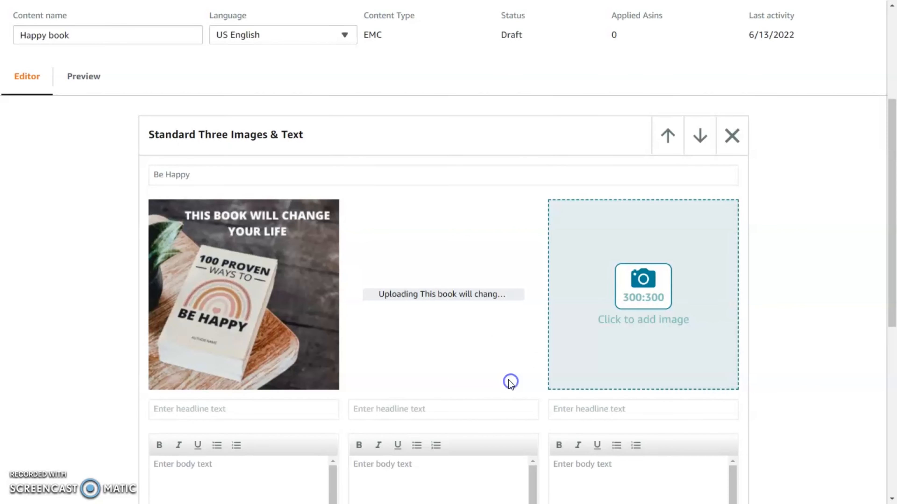
Add the "Limited Edition" image to the third column with the image keywords "Be happy"
{"action": "left_click", "coordinate": [663, 322]}
{"action": "left_click", "coordinate": [425, 226]}
{"action": "left_click", "coordinate": [445, 338]}
{"action": "type", "text": "Be happy"}
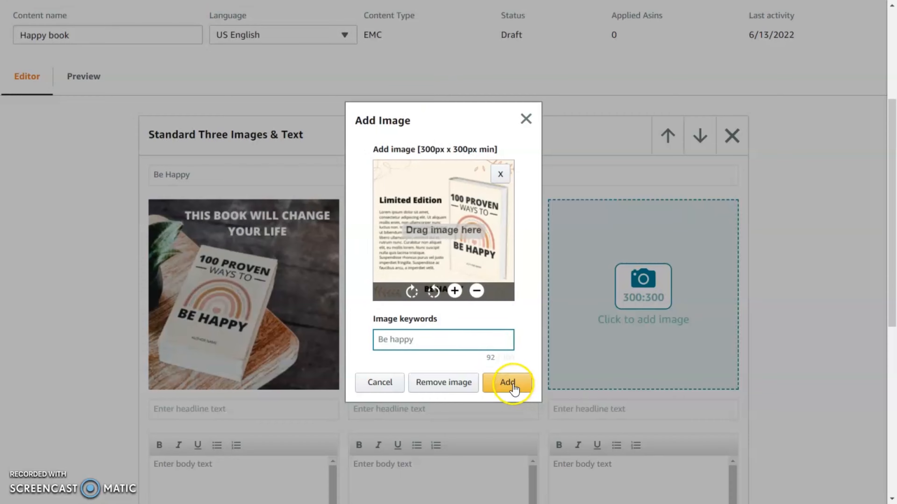
{"action": "left_click", "coordinate": [512, 386]}
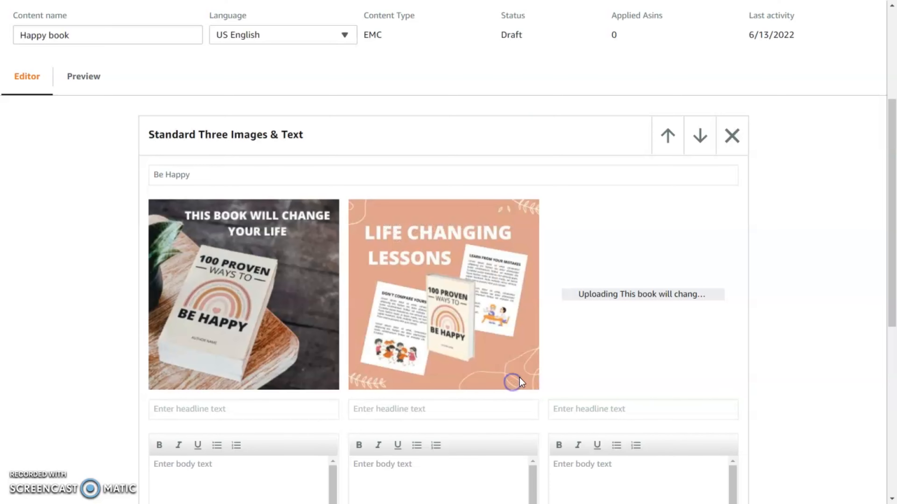
Enter the column headlines "Be happy book must read", "Be happy lessons" and "Be happy limited edition" under the three images
{"action": "scroll", "coordinate": [823, 324], "scroll_direction": "down", "scroll_amount": 3}
{"action": "left_click", "coordinate": [266, 292]}
{"action": "type", "text": "Be happy"}
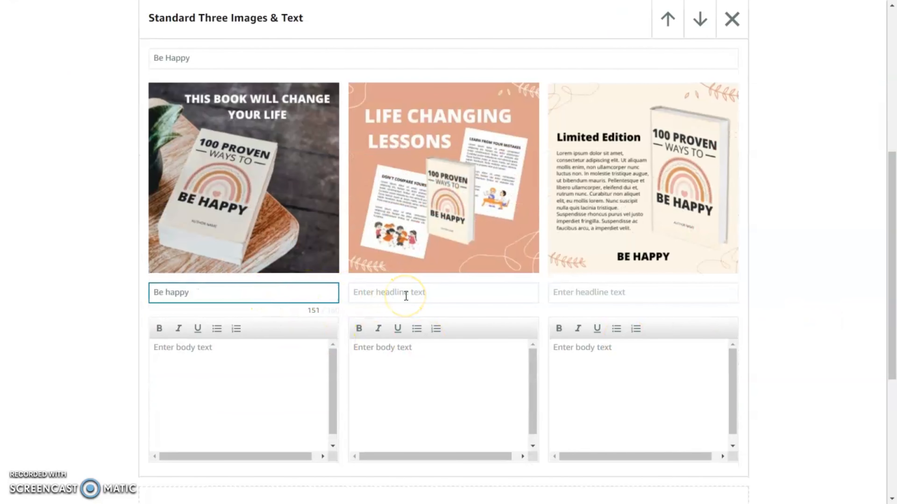
{"action": "type", "text": " book must read"}
{"action": "left_click", "coordinate": [406, 296]}
{"action": "type", "text": "Be happy lessons"}
{"action": "left_click", "coordinate": [584, 293]}
{"action": "type", "text": "Be happy li"}
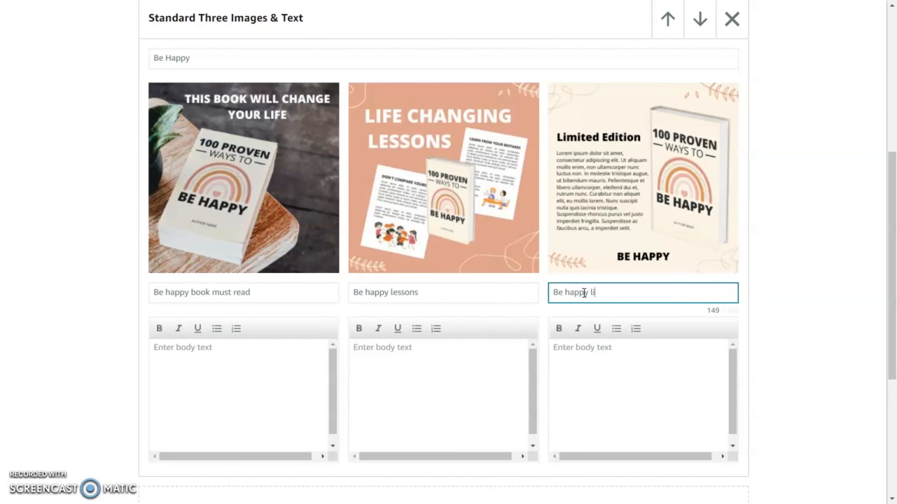
{"action": "type", "text": "mited edition"}
Copy the first column's headline into the body text of the three columns
{"action": "triple_click", "coordinate": [198, 292]}
{"action": "key", "text": "ctrl+c"}
{"action": "left_click", "coordinate": [196, 374]}
{"action": "key", "text": "ctrl+v"}
{"action": "left_click", "coordinate": [406, 371]}
{"action": "left_click", "coordinate": [600, 371]}
Preview the finished Standard Three Images & Text module
{"action": "scroll", "coordinate": [823, 294], "scroll_direction": "up", "scroll_amount": 3}
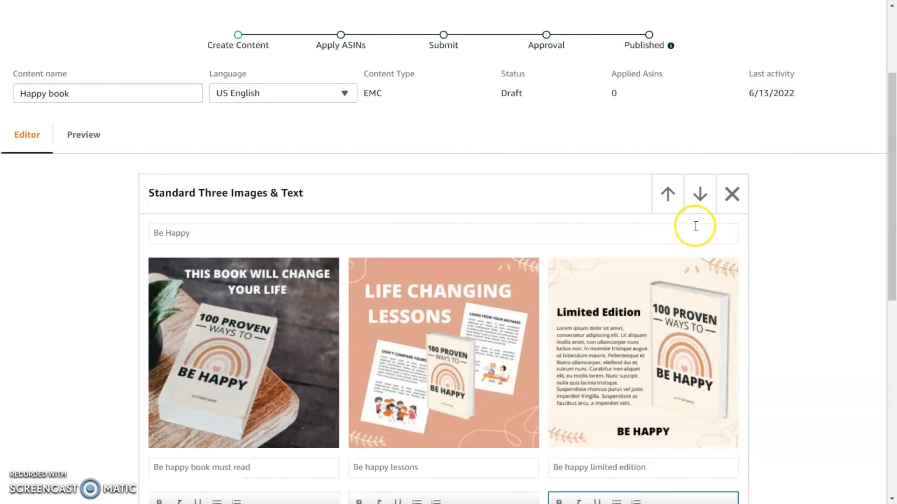
{"action": "scroll", "coordinate": [703, 212], "scroll_direction": "up", "scroll_amount": 3}
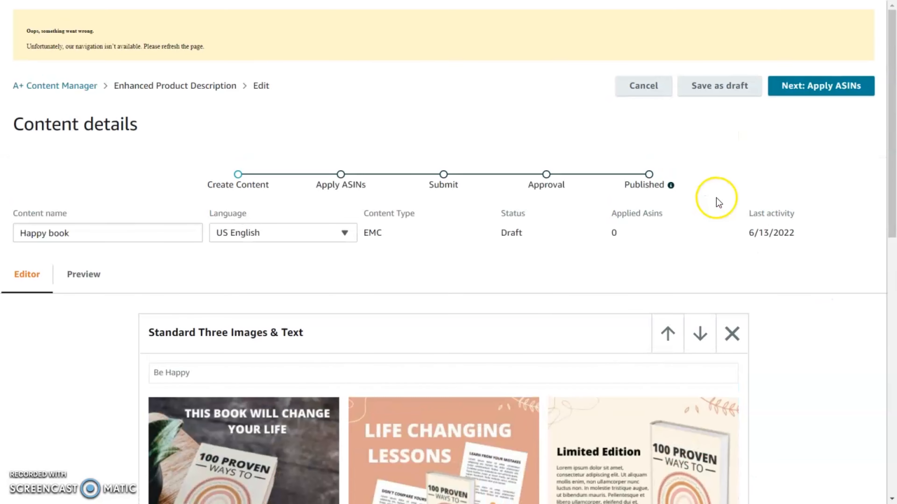
{"action": "left_click", "coordinate": [98, 281]}
{"action": "scroll", "coordinate": [782, 248], "scroll_direction": "down", "scroll_amount": 5}
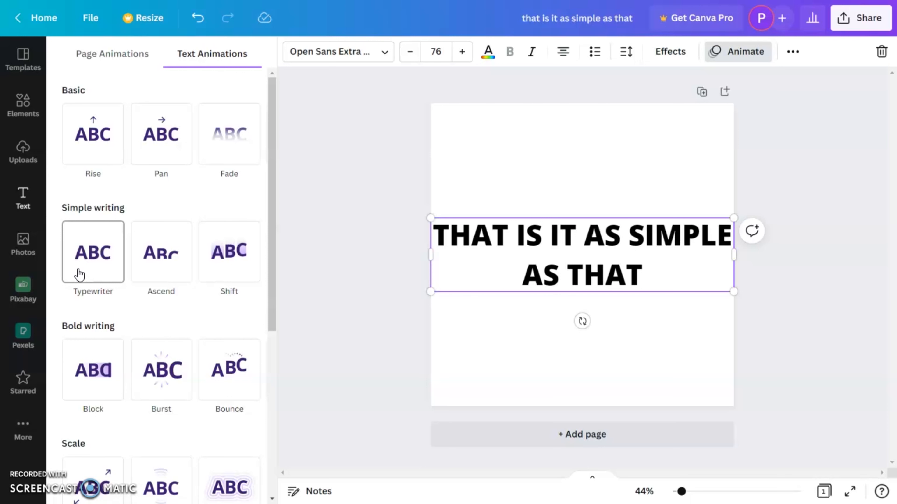
In Canva, replace the slide text with "NOW YOU JUST NEED TO WAIT FOR IT TO GET APROVED" and apply the Typewriter animation
{"action": "left_click", "coordinate": [769, 275]}
{"action": "triple_click", "coordinate": [619, 277]}
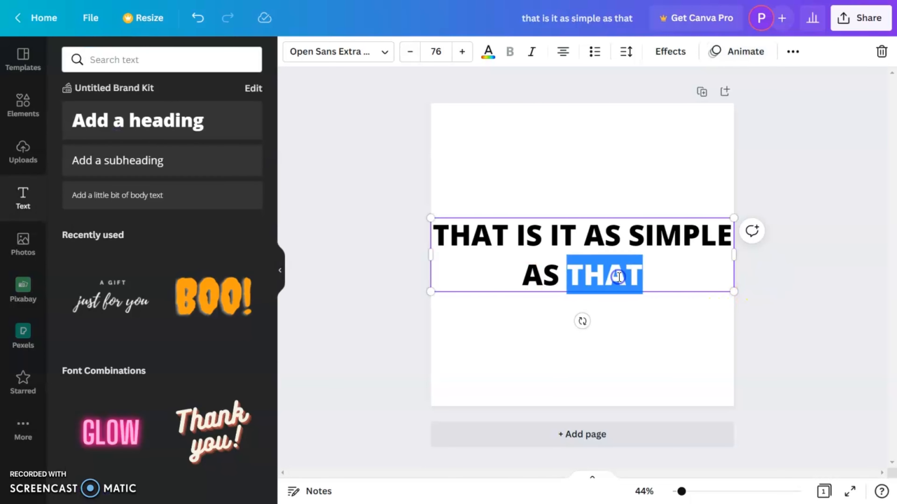
{"action": "left_click", "coordinate": [110, 269]}
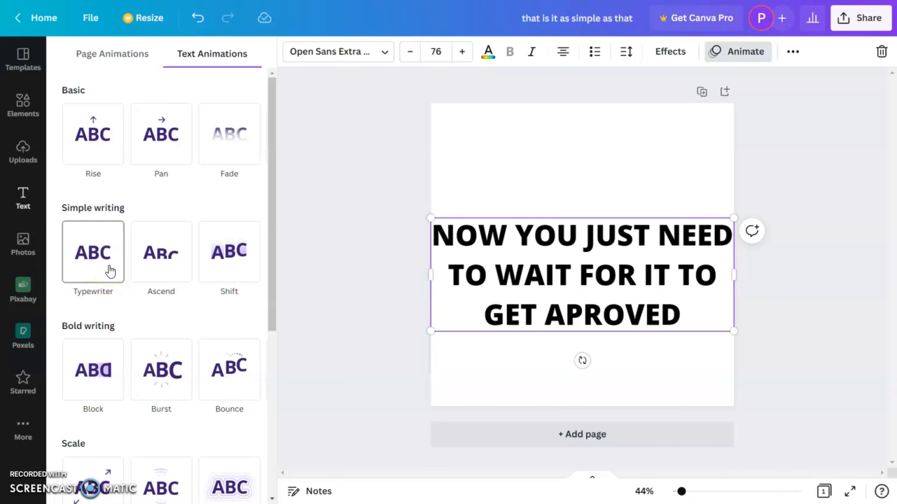
{"action": "left_click", "coordinate": [800, 164]}
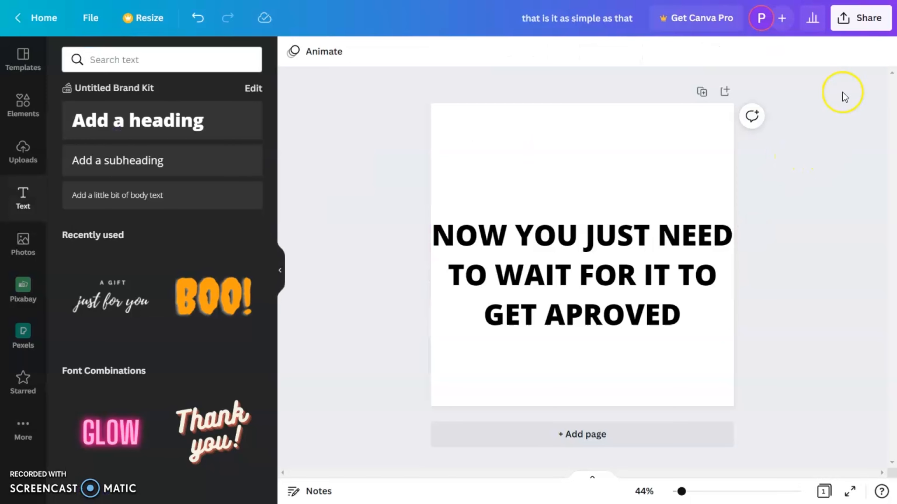